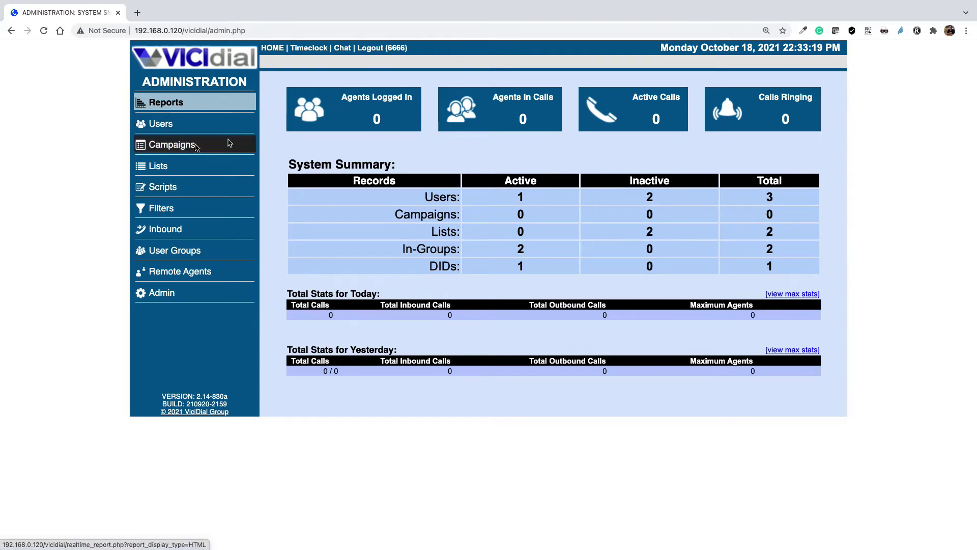
# - Start a new campaign with ID demo, and name and description Demo Campaign
pyautogui.click(171, 146)
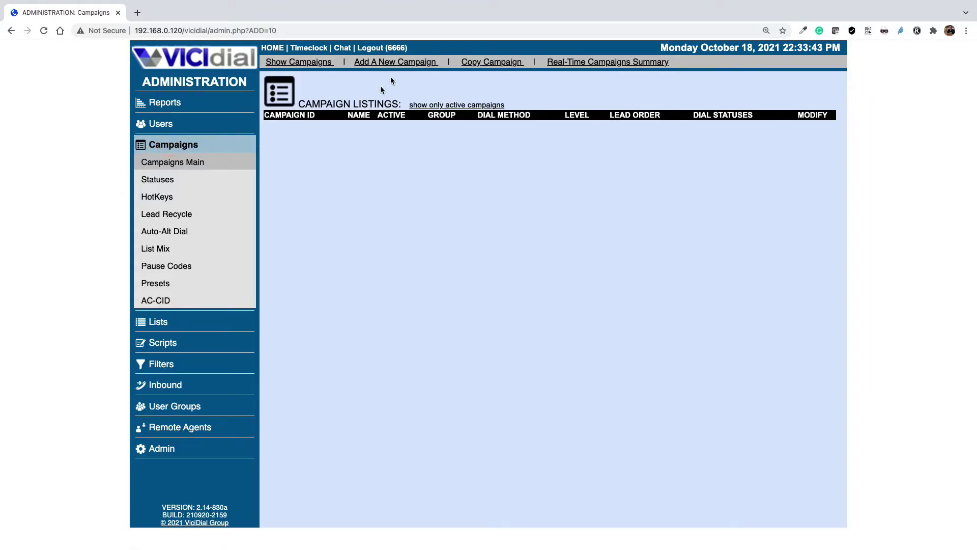
pyautogui.click(405, 62)
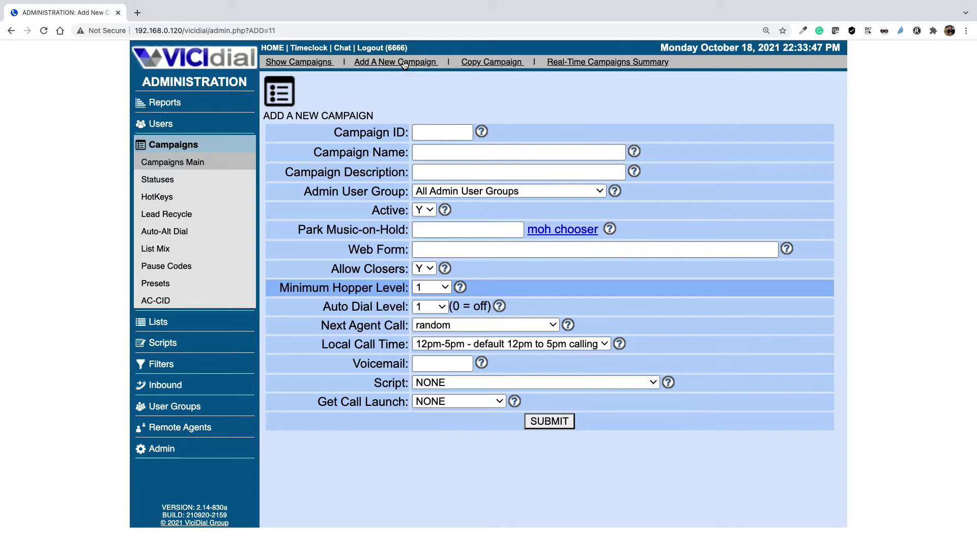
pyautogui.click(429, 130)
pyautogui.write('demo')
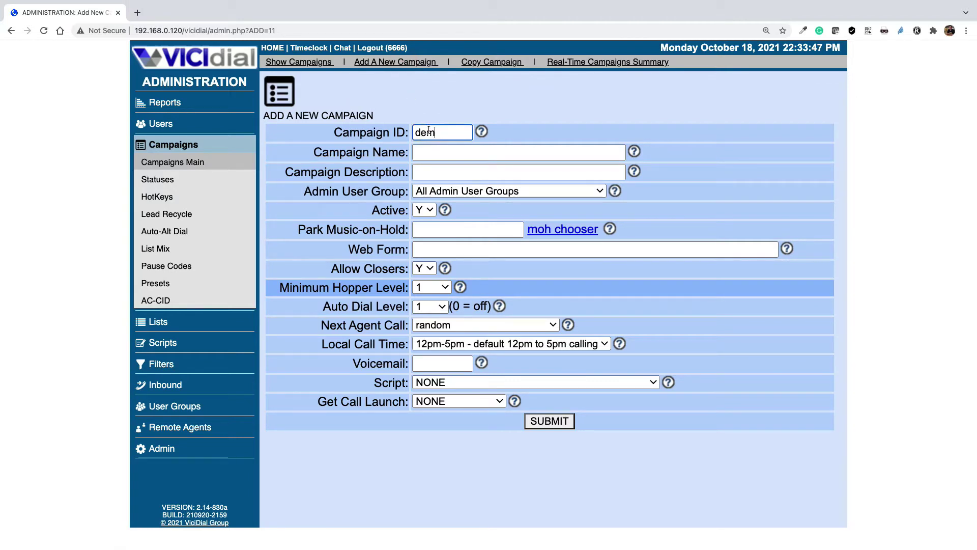
pyautogui.click(429, 151)
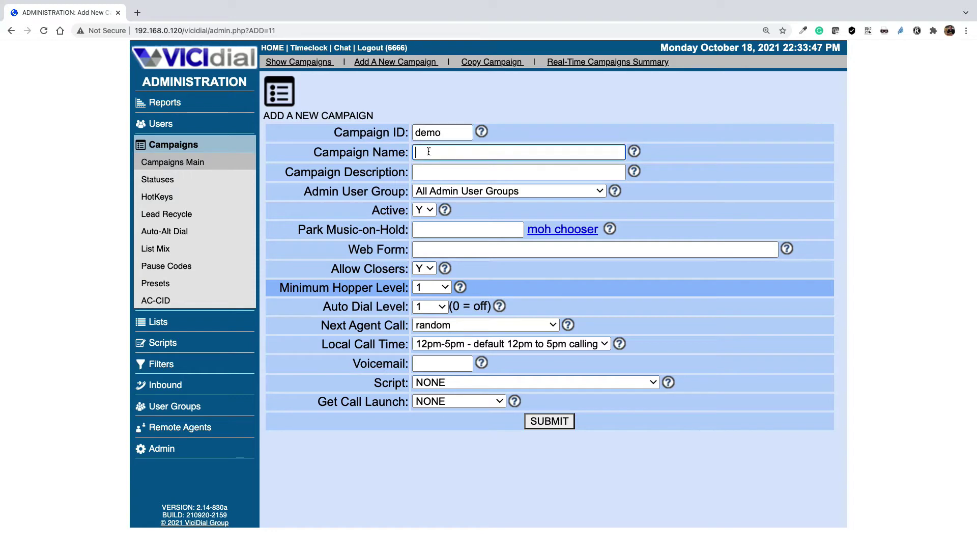
pyautogui.write('Demo Campaign')
pyautogui.click(435, 176)
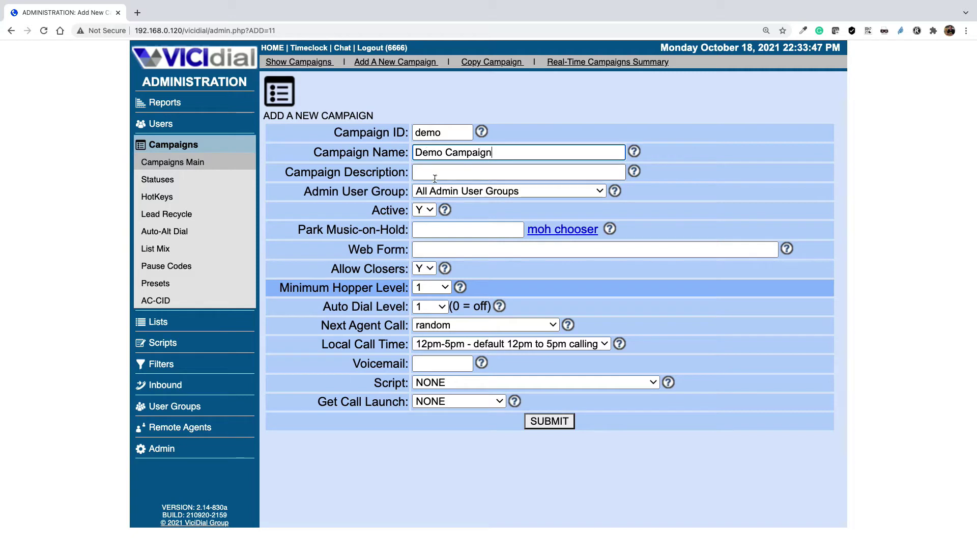
pyautogui.click(484, 155)
pyautogui.hotkey('ctrl', 'a')
pyautogui.hotkey('ctrl', 'c')
pyautogui.click(472, 170)
pyautogui.hotkey('ctrl', 'v')
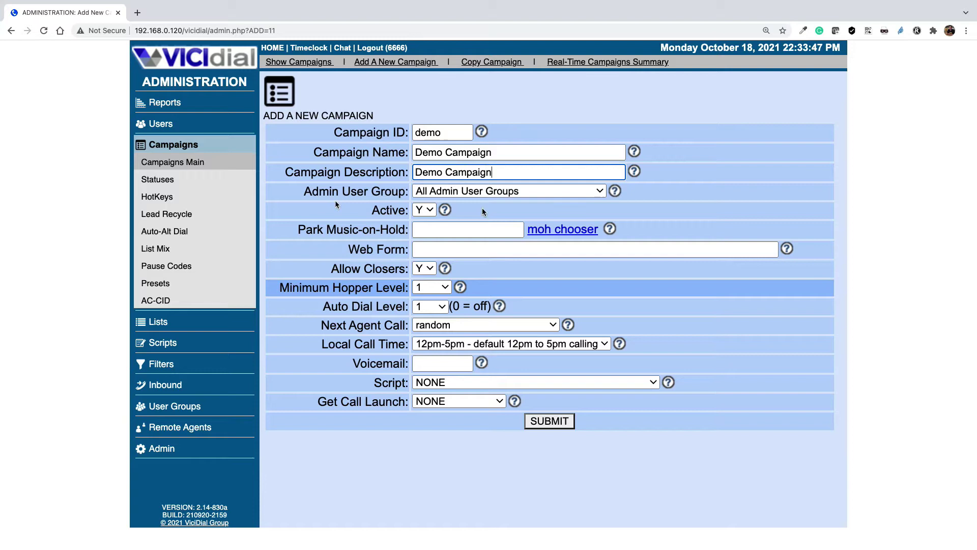
# - Assign admin user group demo - Demo UG and set local call time to 24hours
pyautogui.click(517, 191)
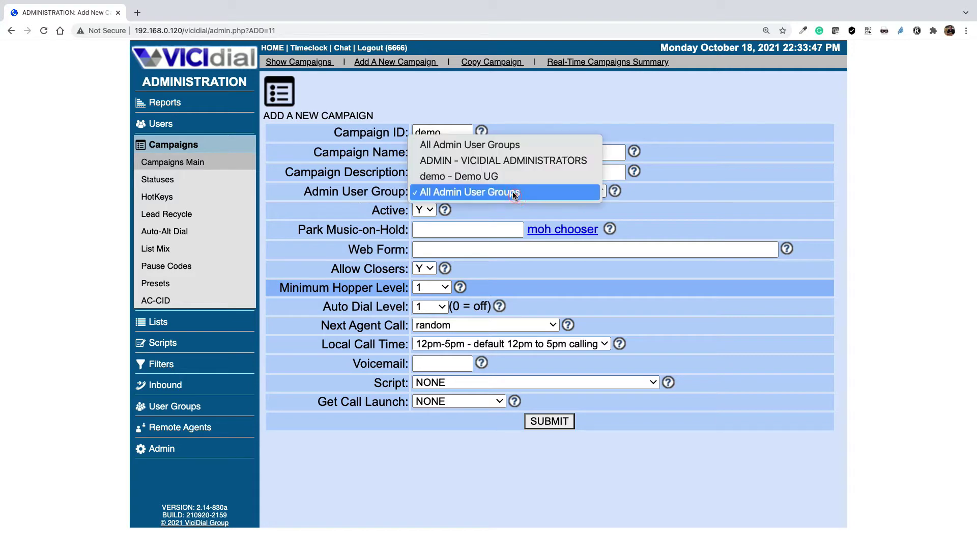
pyautogui.click(472, 178)
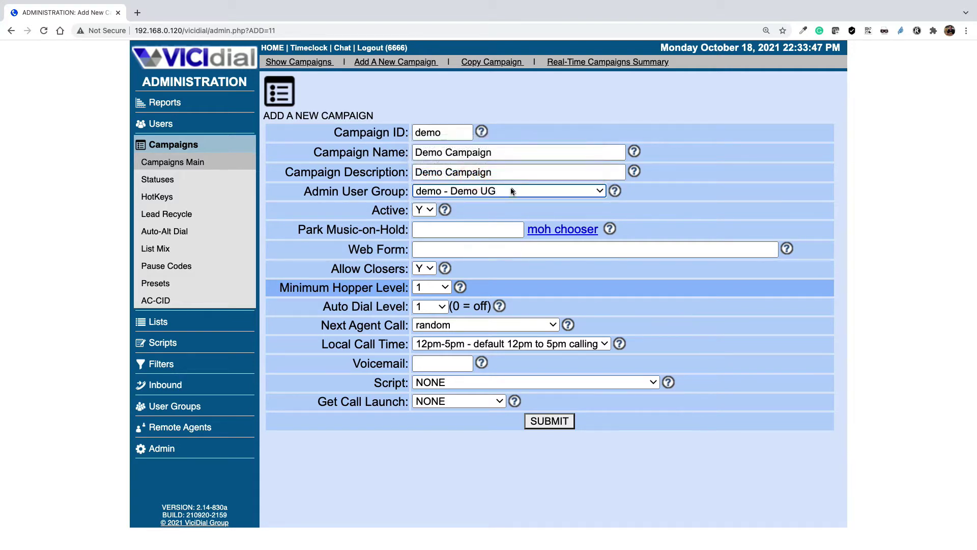
pyautogui.click(375, 210)
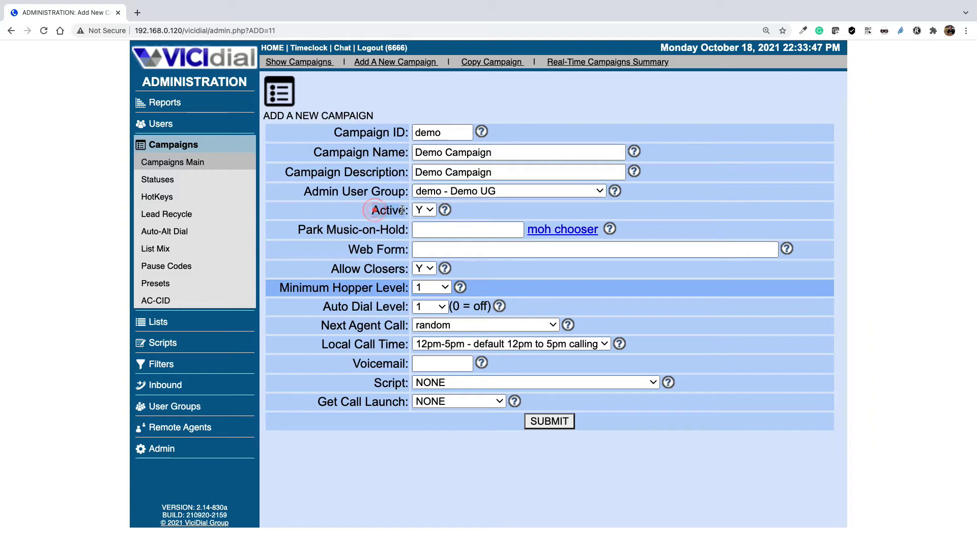
pyautogui.click(426, 231)
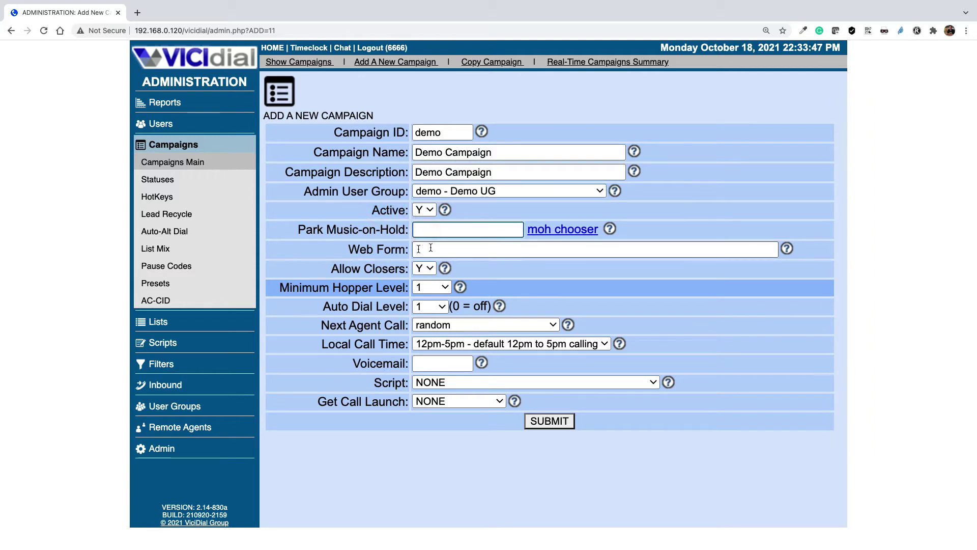
pyautogui.click(434, 249)
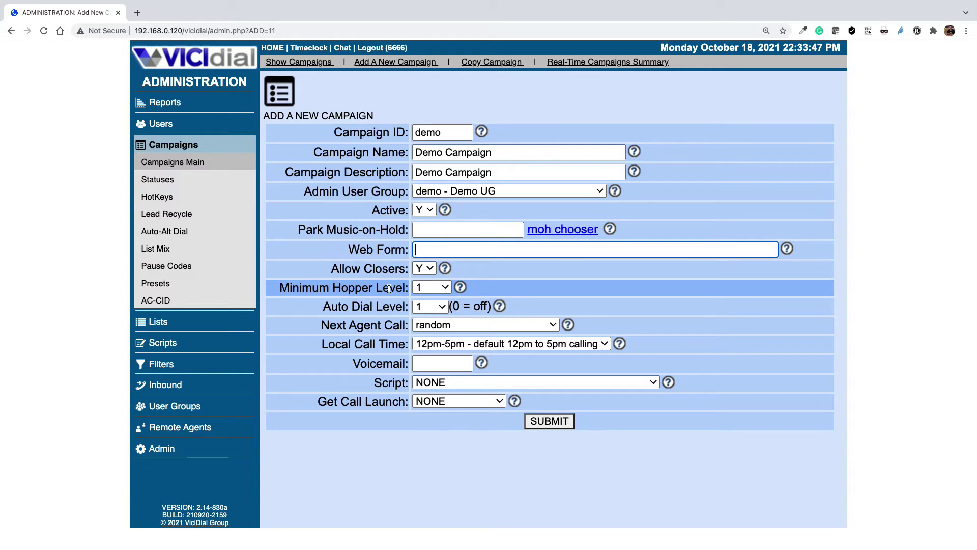
pyautogui.click(481, 348)
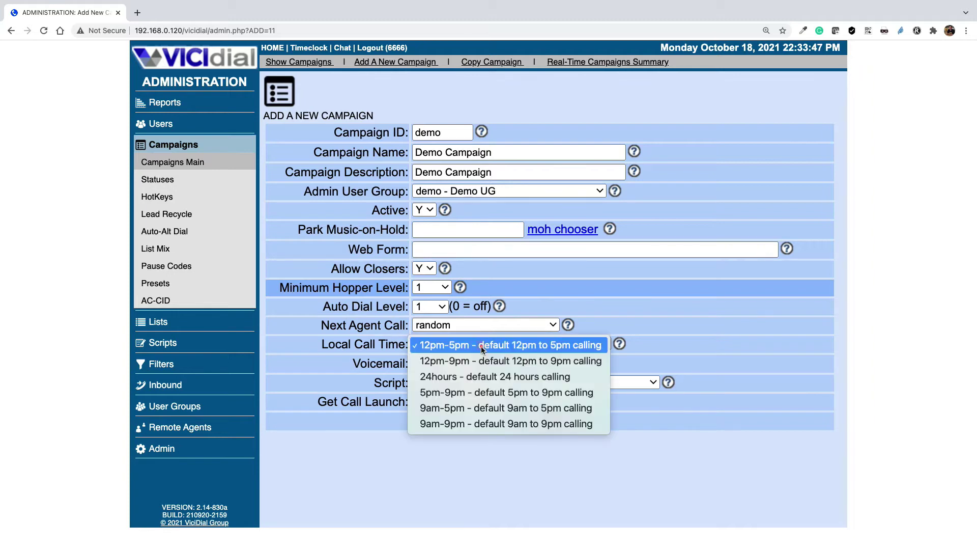
pyautogui.click(480, 377)
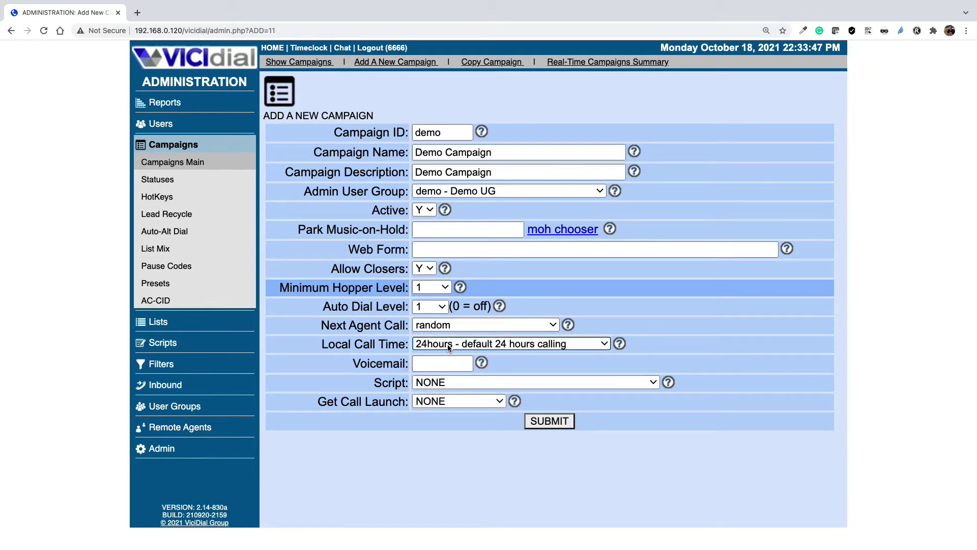
# - Submit the form to create the demo campaign and review its detail page
pyautogui.click(549, 421)
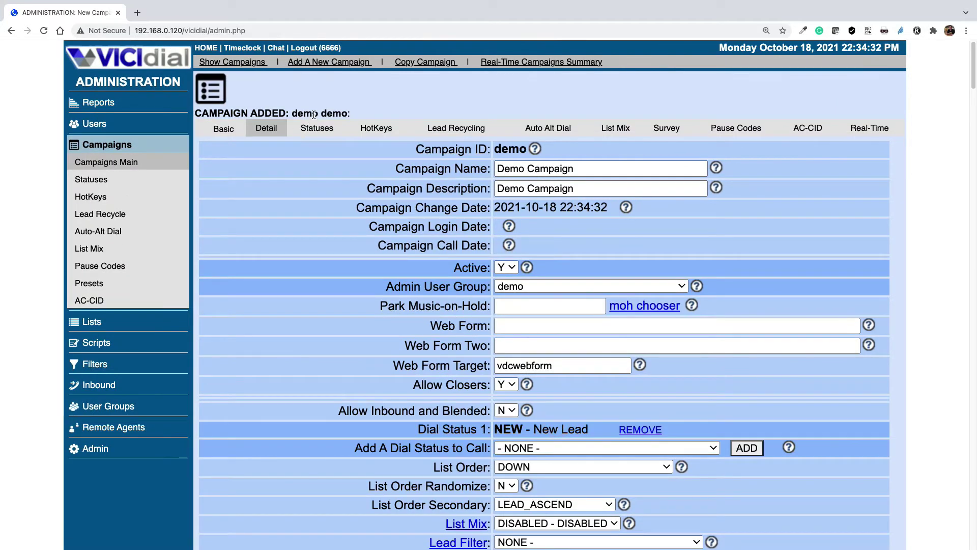
pyautogui.moveTo(319, 112); pyautogui.dragTo(197, 112)
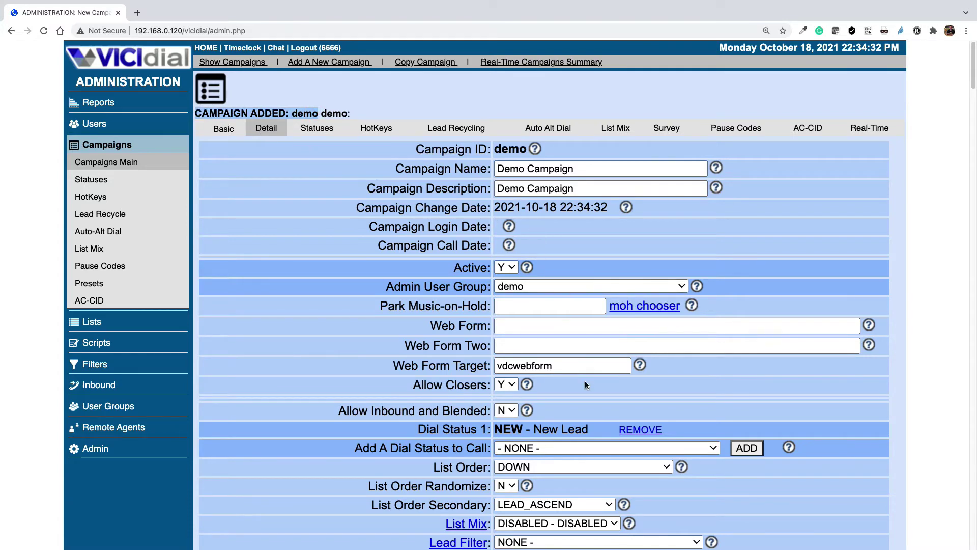
pyautogui.scroll(-9, 551, 355)
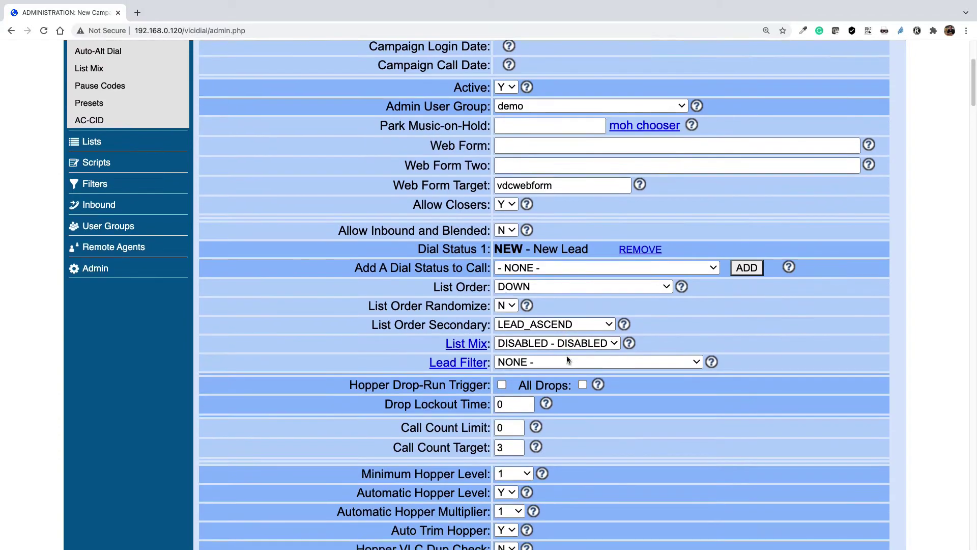
pyautogui.scroll(-9, 568, 359)
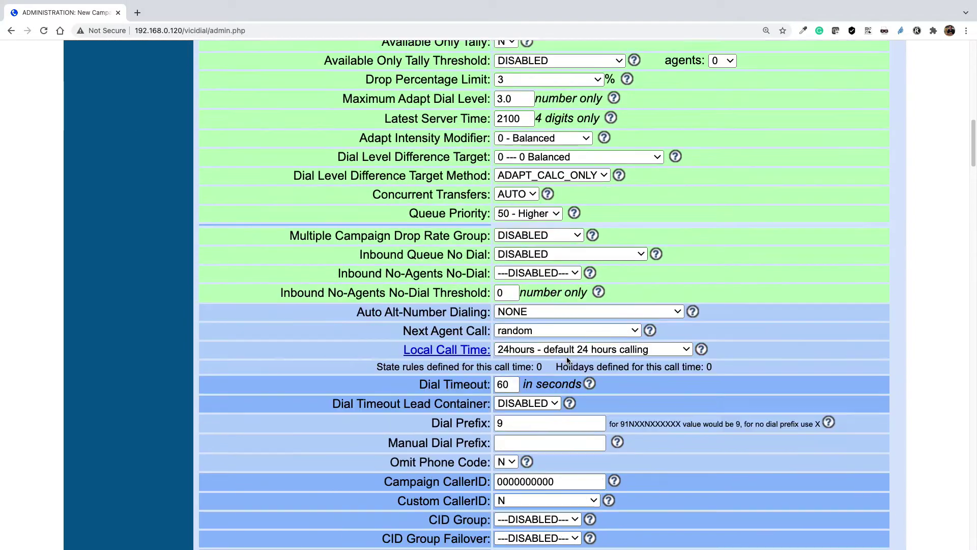
pyautogui.scroll(-4, 567, 356)
pyautogui.scroll(14, 554, 365)
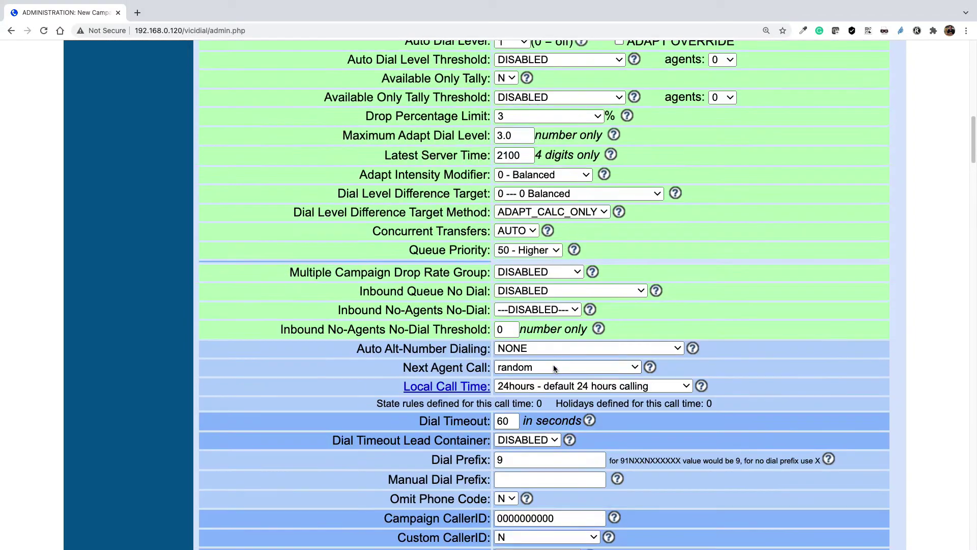
pyautogui.scroll(8, 554, 365)
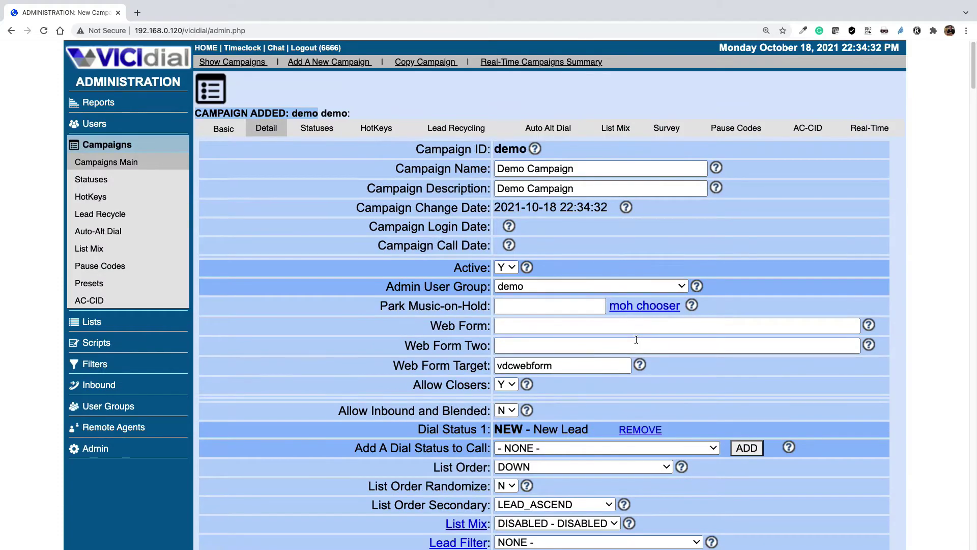
# - Set Allow No-Hopper-Leads Logins and No Hopper Dialing to Y, and save the campaign
pyautogui.hotkey('ctrl', 'f')
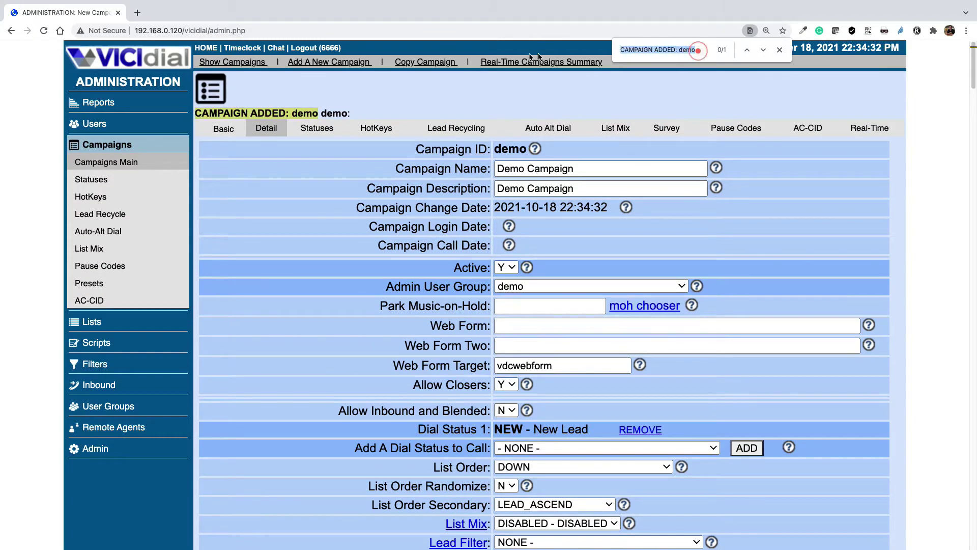
pyautogui.hotkey('ctrl', 'v')
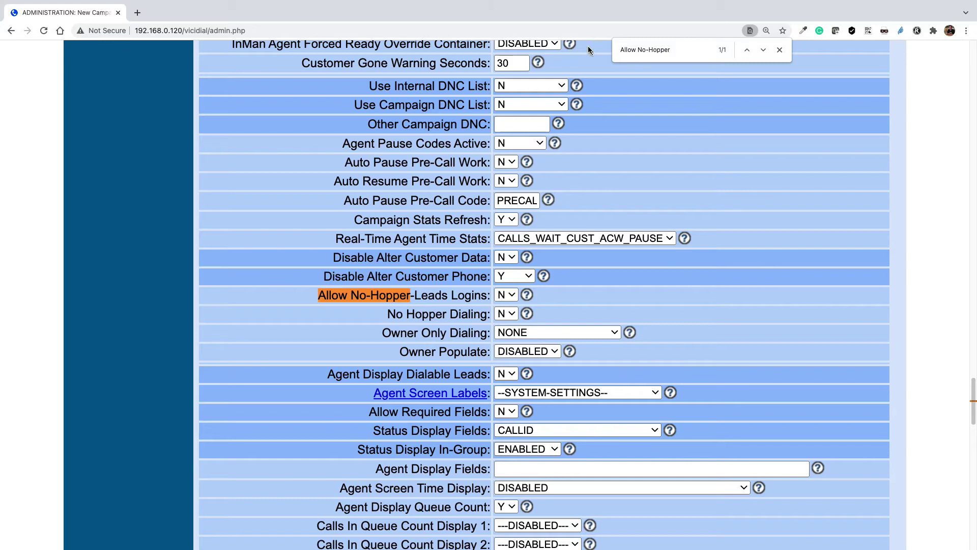
pyautogui.moveTo(621, 50); pyautogui.dragTo(686, 49)
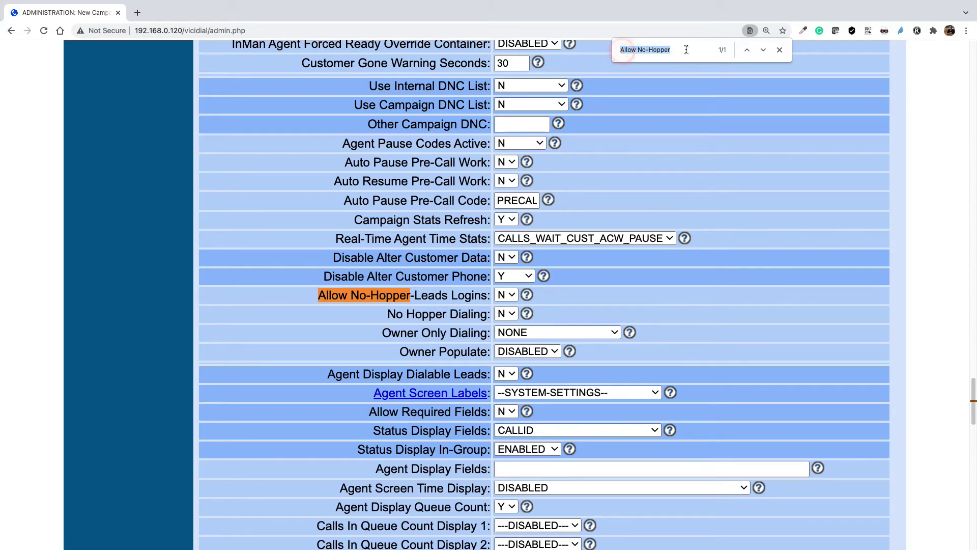
pyautogui.click(316, 295)
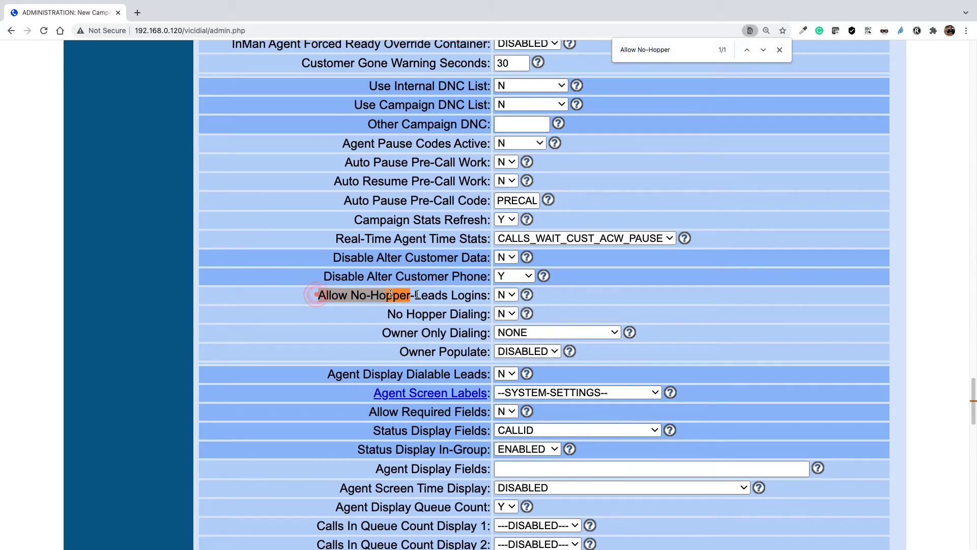
pyautogui.click(505, 295)
pyautogui.click(501, 266)
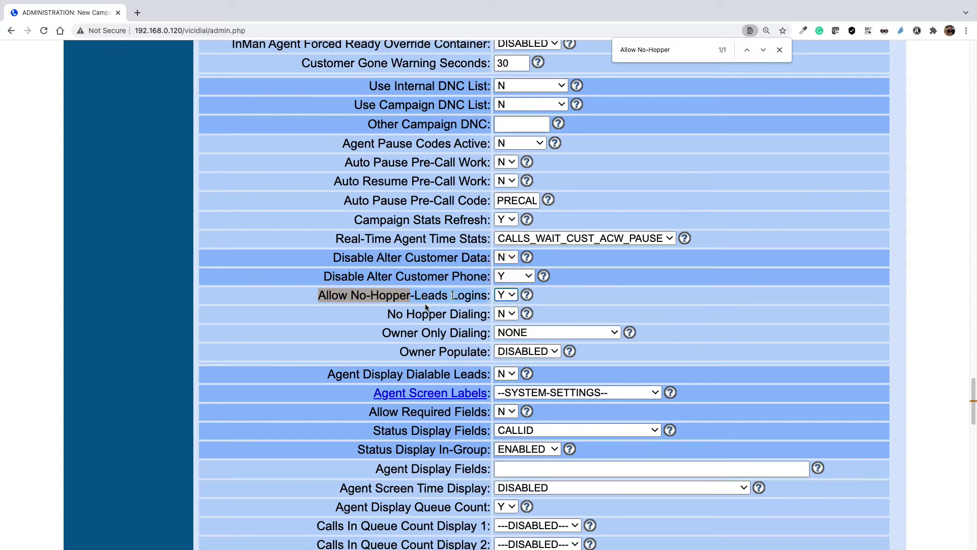
pyautogui.click(505, 313)
pyautogui.click(503, 279)
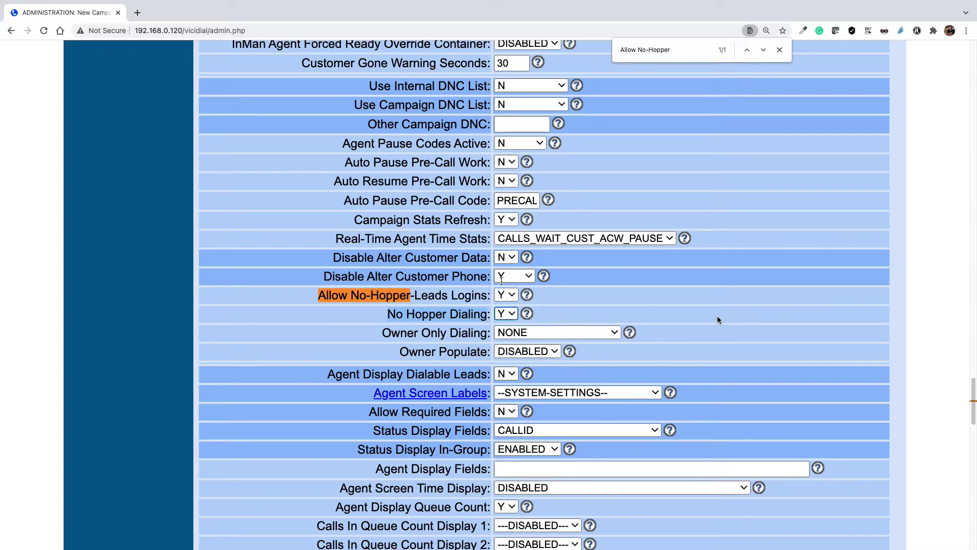
pyautogui.scroll(-20, 718, 319)
pyautogui.scroll(5, 633, 414)
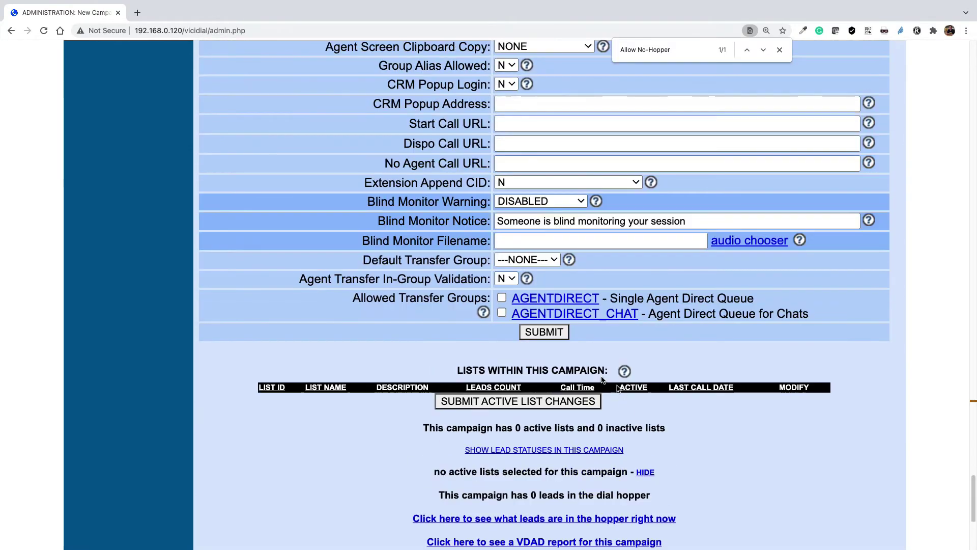
pyautogui.click(548, 333)
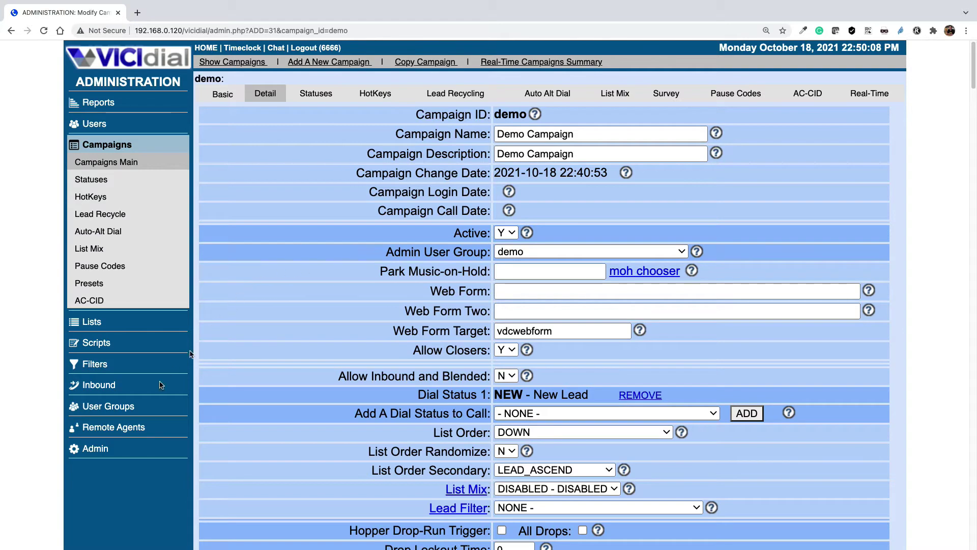
# - Tick 'demo - Demo Campaign' under Allowed Campaigns for the demo user group and save
pyautogui.click(94, 412)
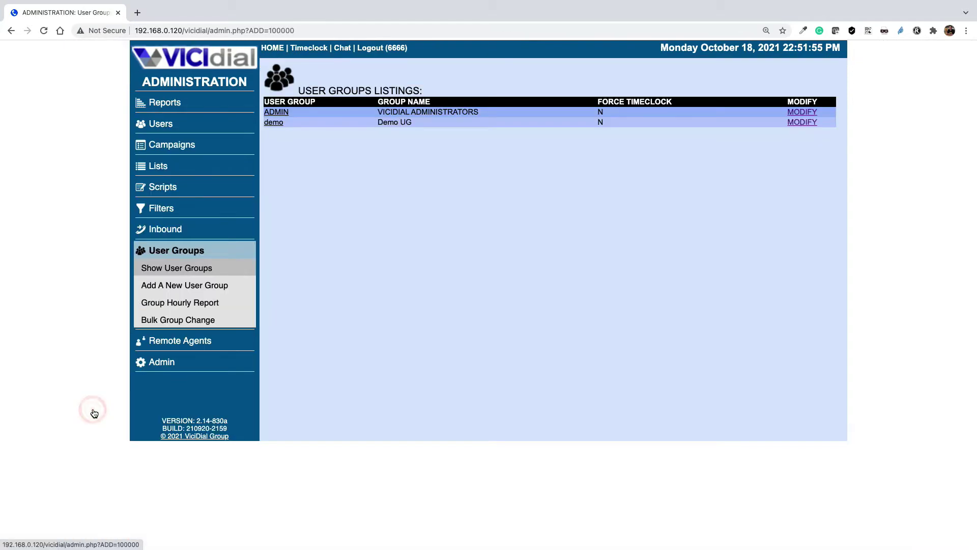
pyautogui.click(277, 124)
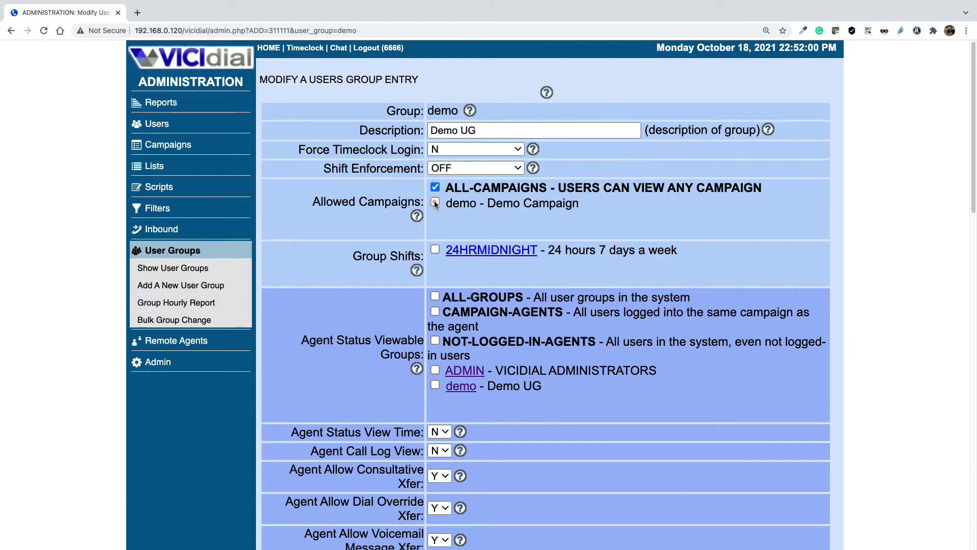
pyautogui.click(435, 203)
pyautogui.scroll(-10, 667, 351)
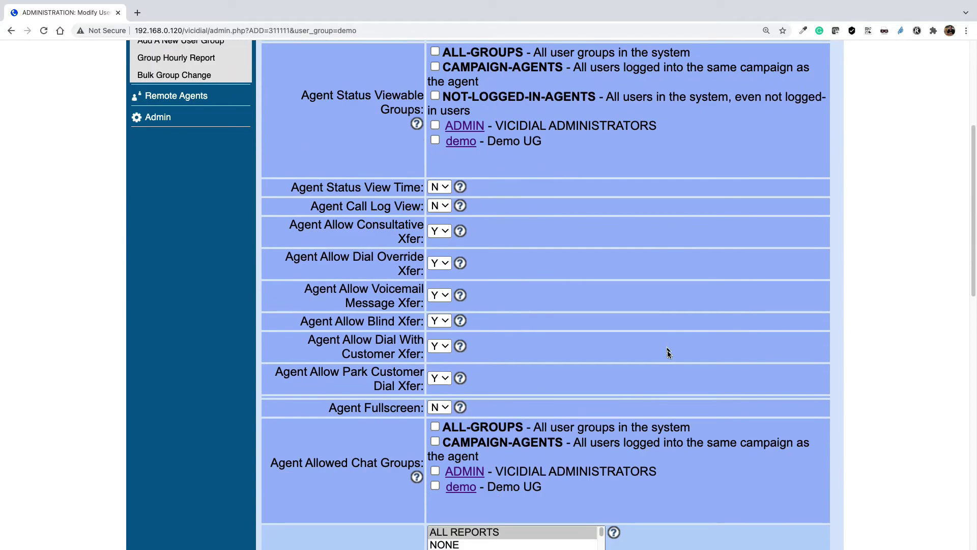
pyautogui.scroll(-6, 666, 356)
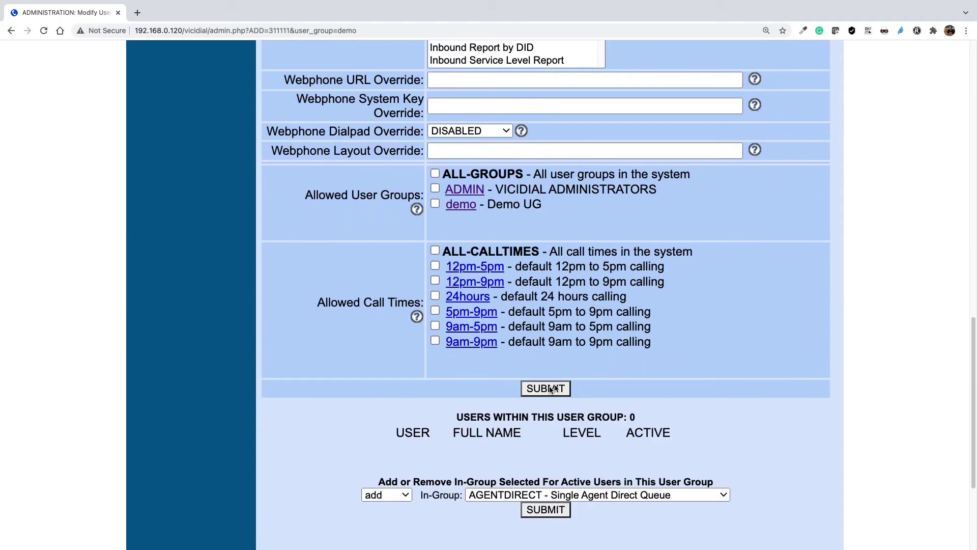
pyautogui.click(546, 388)
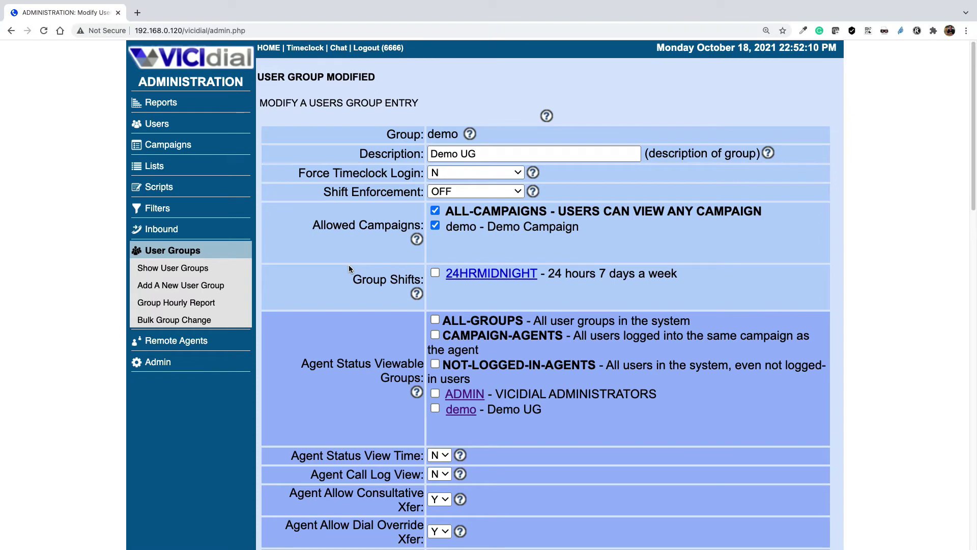
# - Start a new user 5001 and enter its password and the agent's full name
pyautogui.click(159, 125)
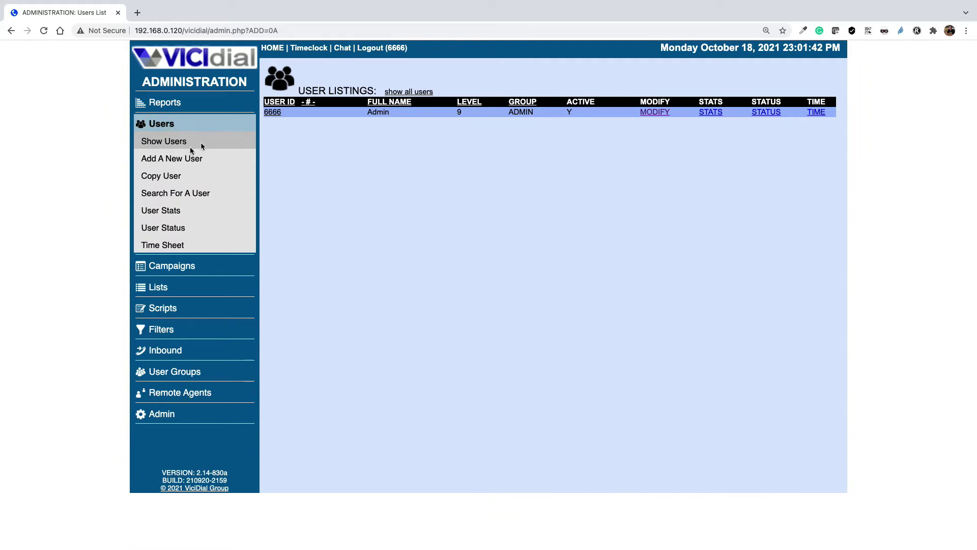
pyautogui.click(176, 161)
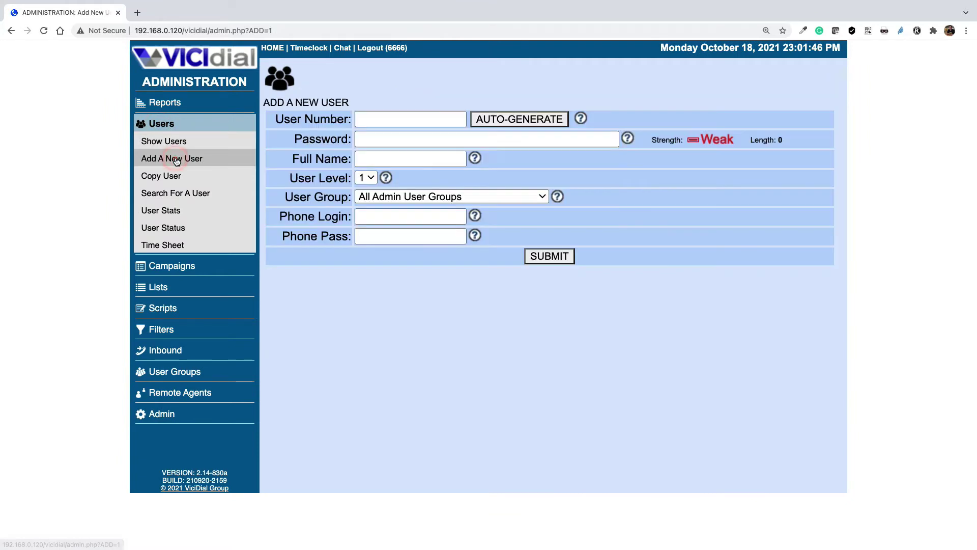
pyautogui.click(377, 122)
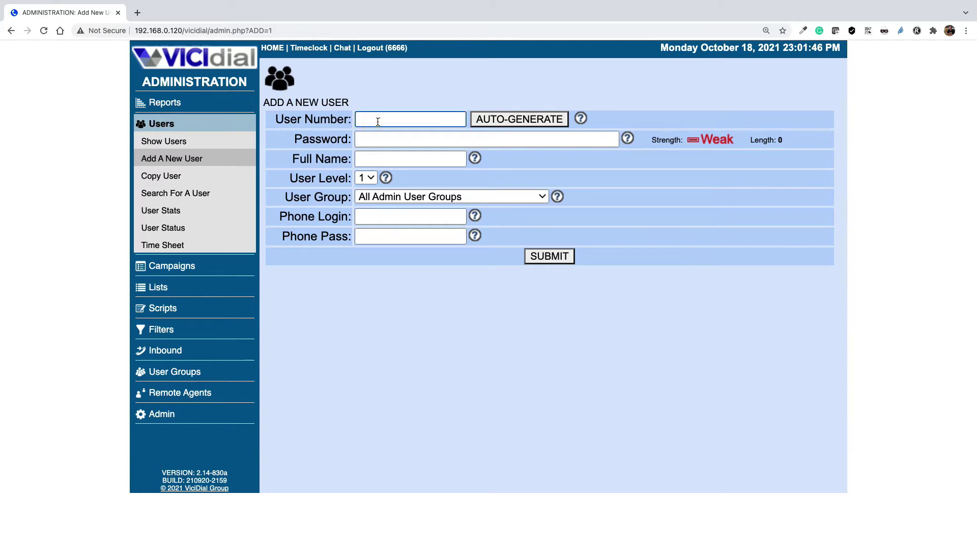
pyautogui.write('5001')
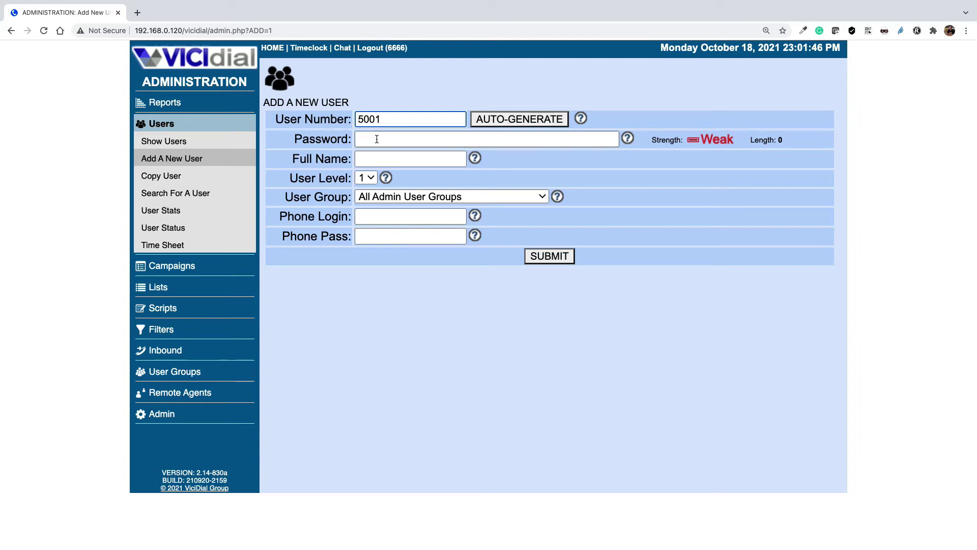
pyautogui.click(376, 139)
pyautogui.write('5')
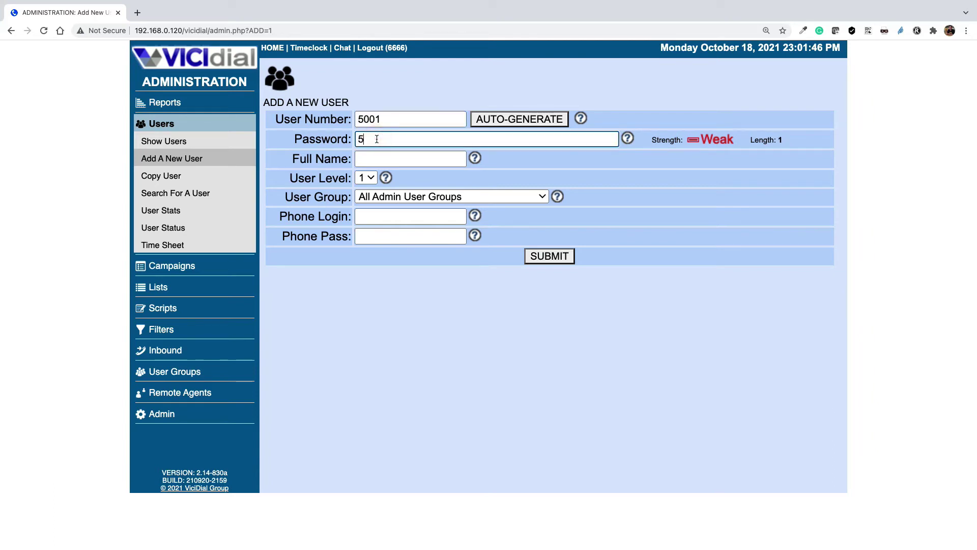
pyautogui.write('001')
pyautogui.click(392, 160)
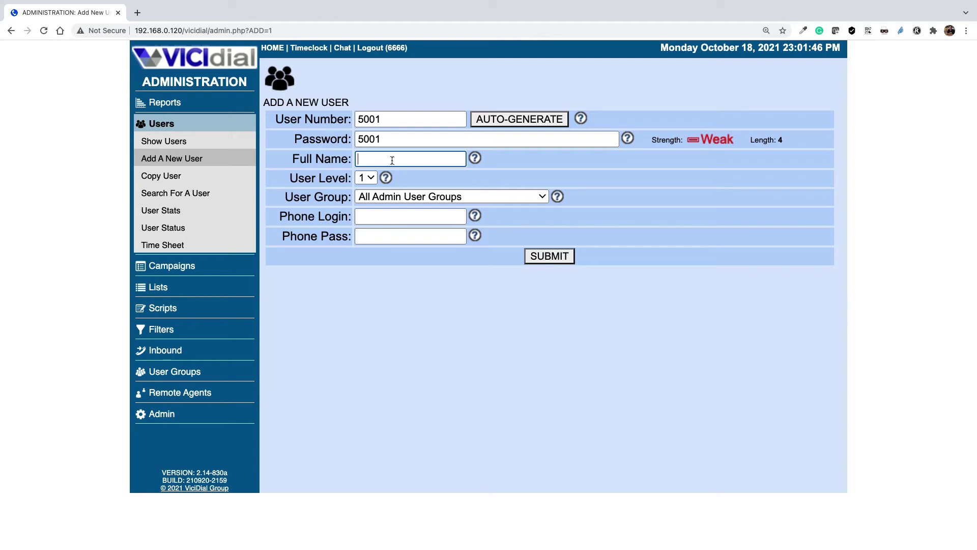
pyautogui.click(301, 176)
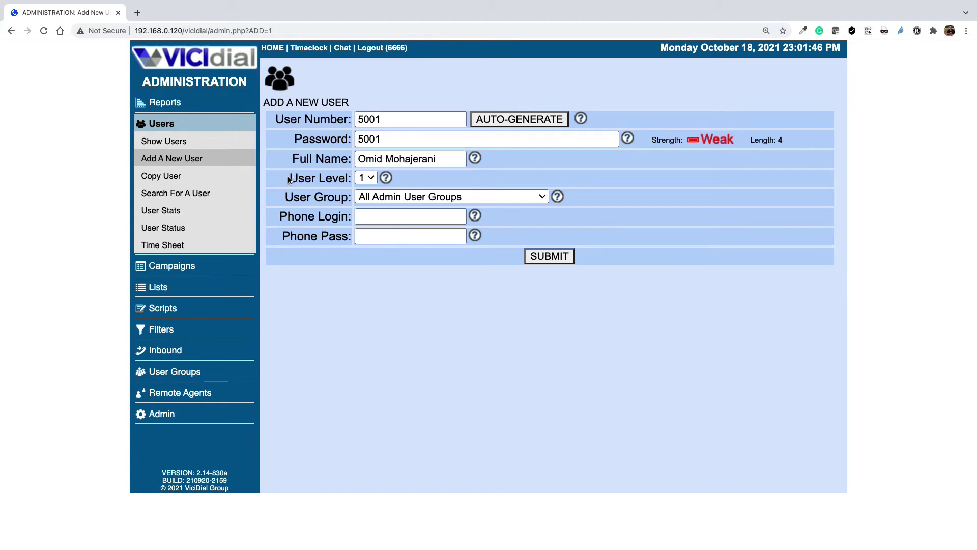
# - Review the user level help, put the user in group demo, set phone login 1001 and its password, and create the user
pyautogui.click(385, 178)
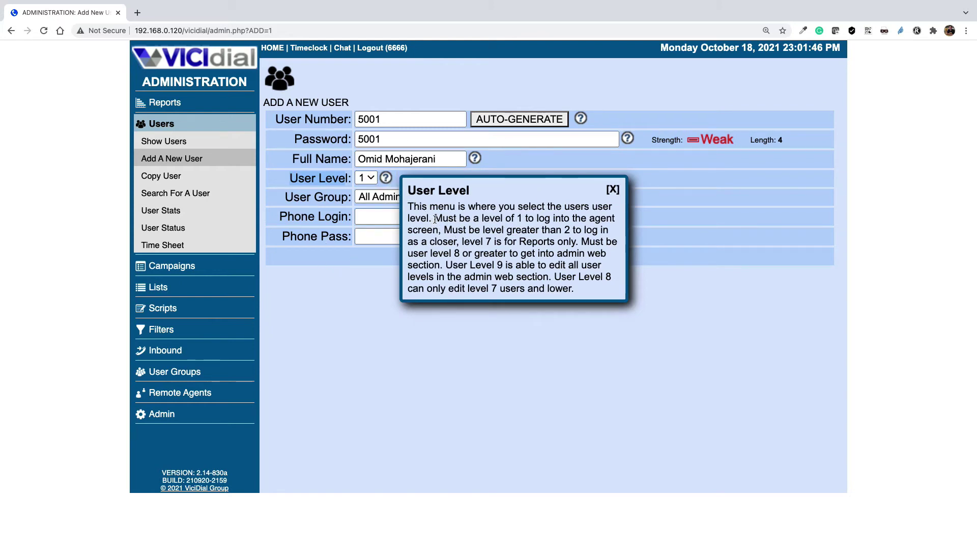
pyautogui.moveTo(434, 219); pyautogui.dragTo(559, 242)
pyautogui.click(695, 308)
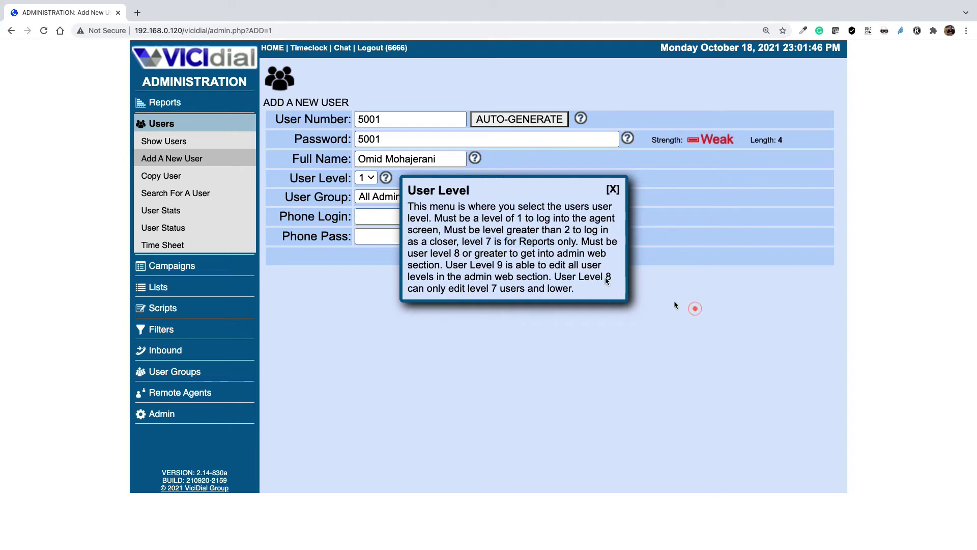
pyautogui.click(613, 190)
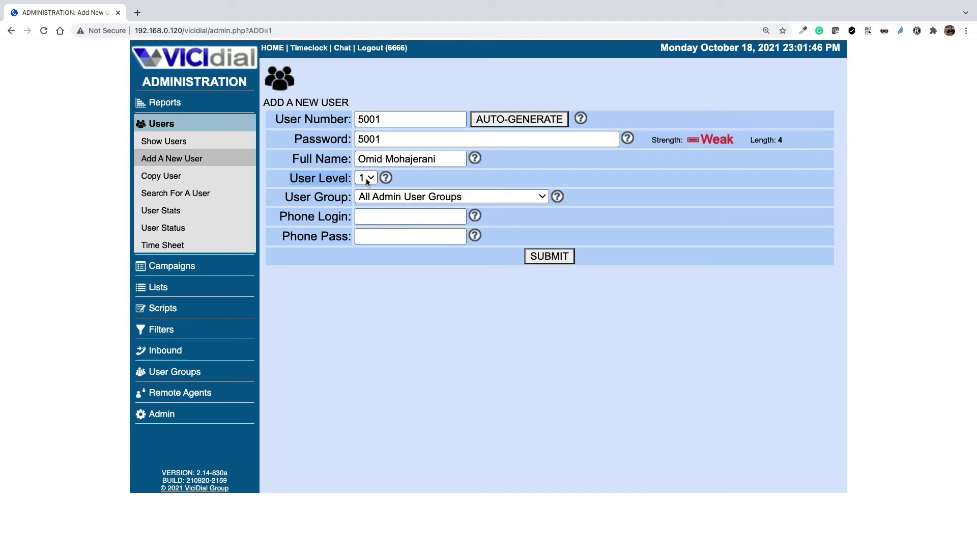
pyautogui.click(382, 199)
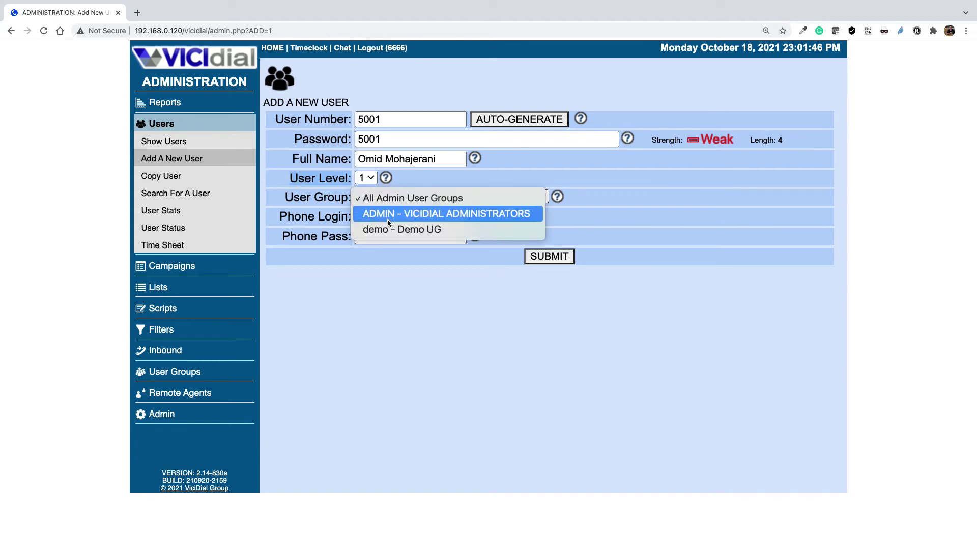
pyautogui.click(414, 229)
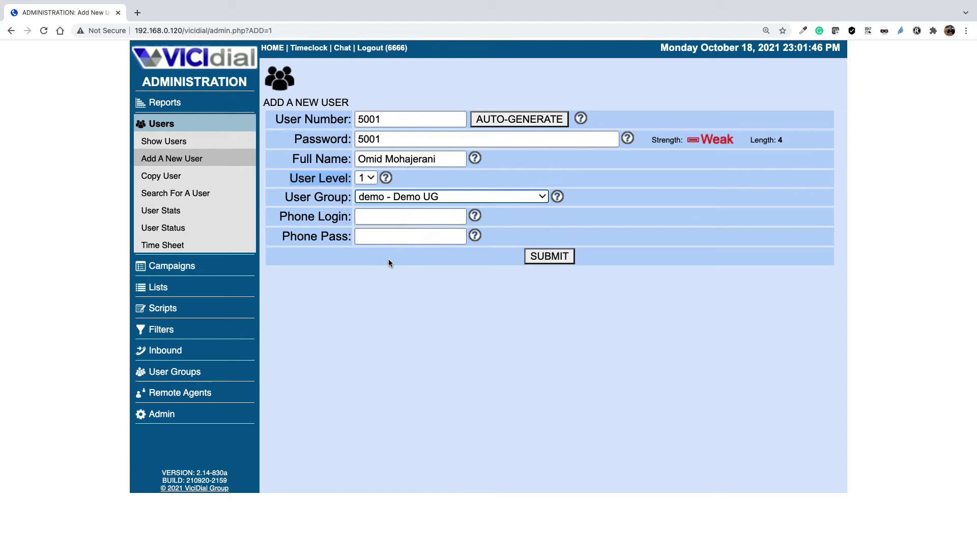
pyautogui.click(369, 217)
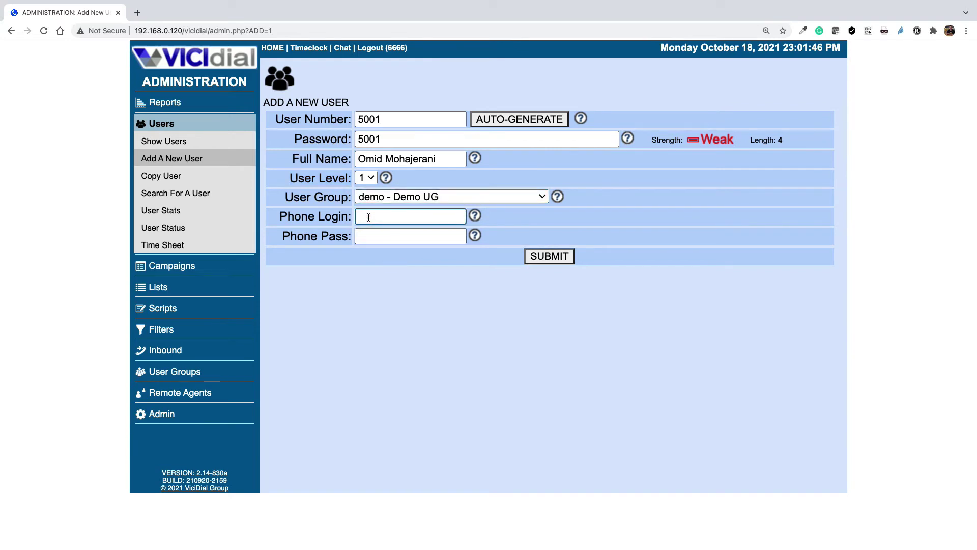
pyautogui.write('1001')
pyautogui.click(390, 232)
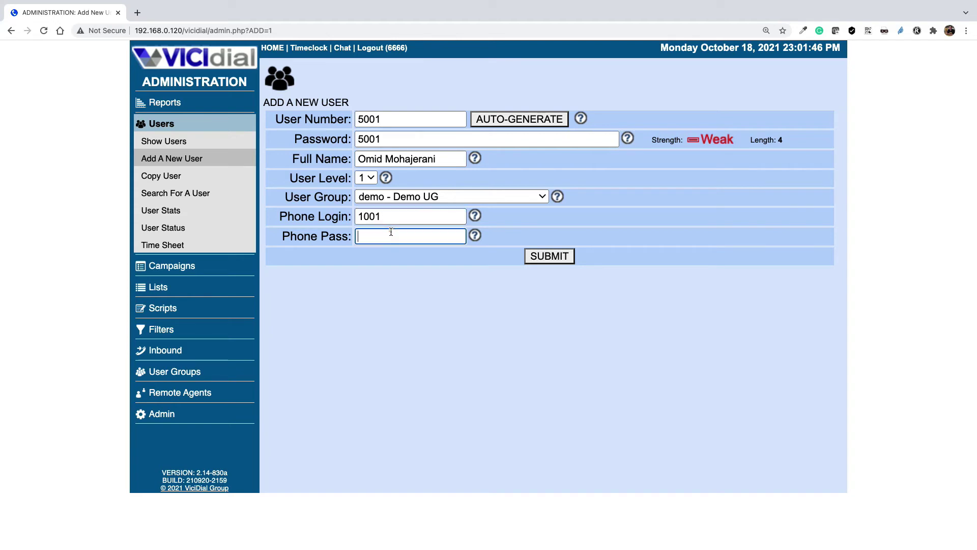
pyautogui.write('1001')
pyautogui.click(560, 257)
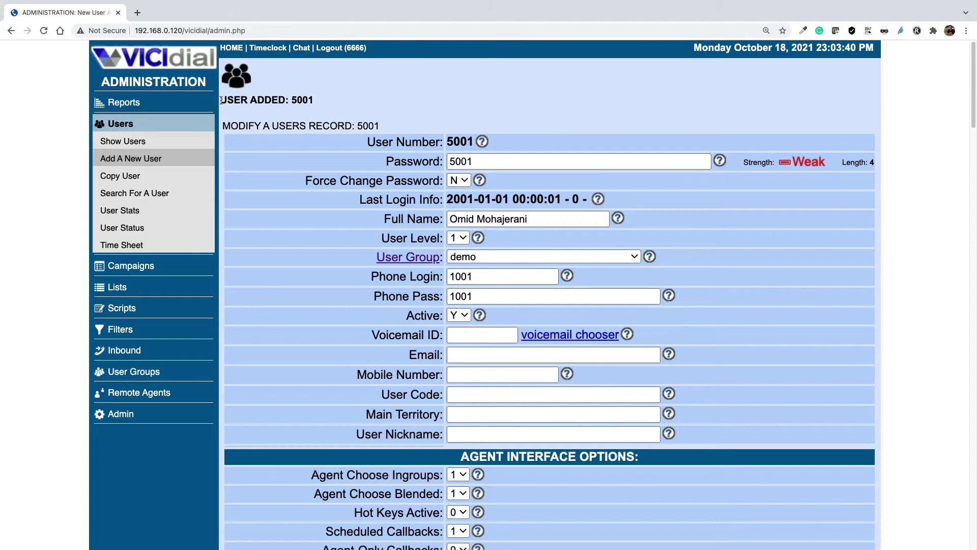
# - Find the 'manual' setting on user 5001's form and set Agent Call Manual to 1
pyautogui.moveTo(221, 100); pyautogui.dragTo(323, 104)
pyautogui.scroll(-1, 611, 234)
pyautogui.scroll(-7, 596, 259)
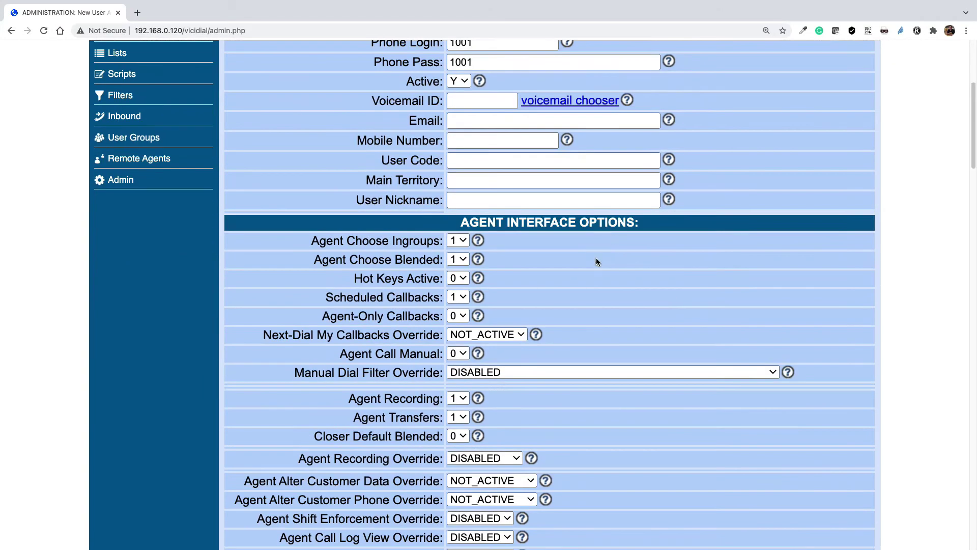
pyautogui.scroll(-3, 596, 262)
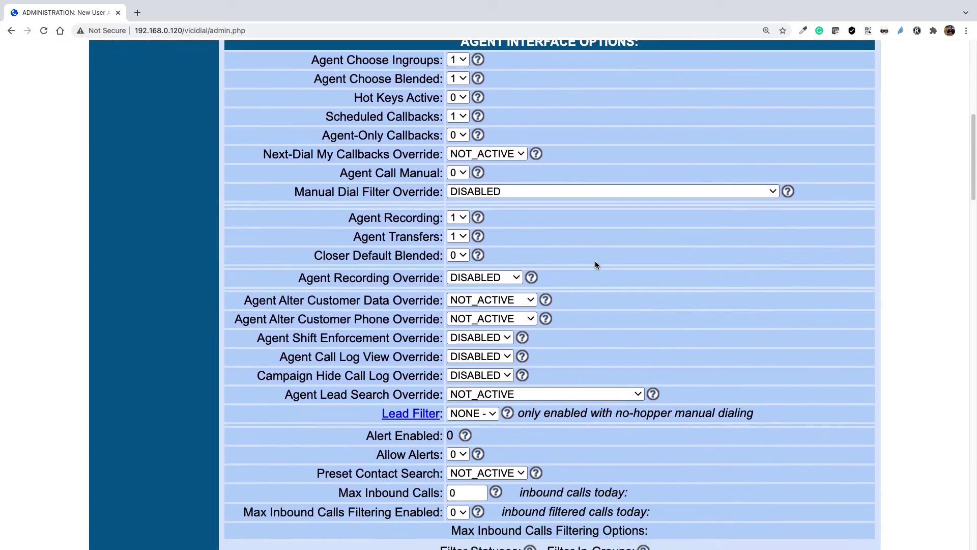
pyautogui.scroll(2, 595, 262)
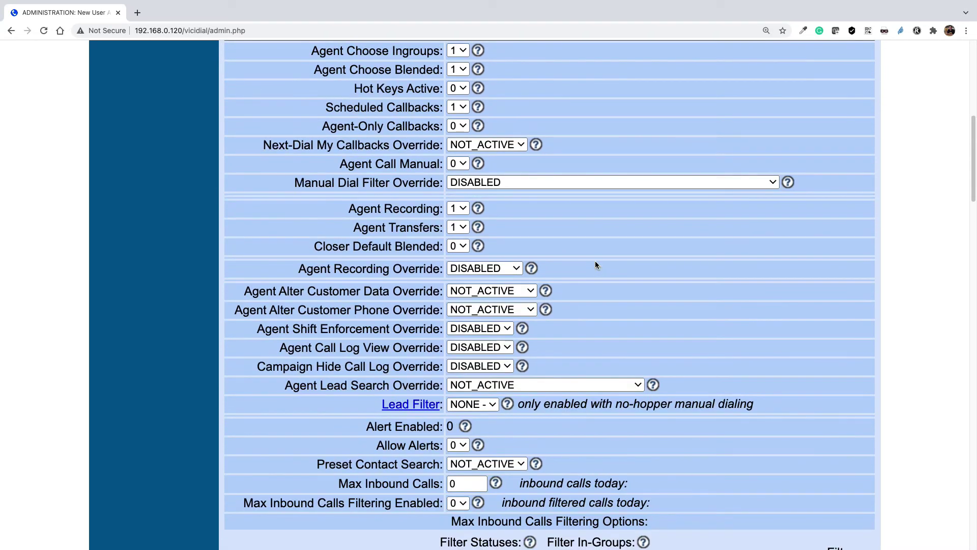
pyautogui.scroll(1, 596, 264)
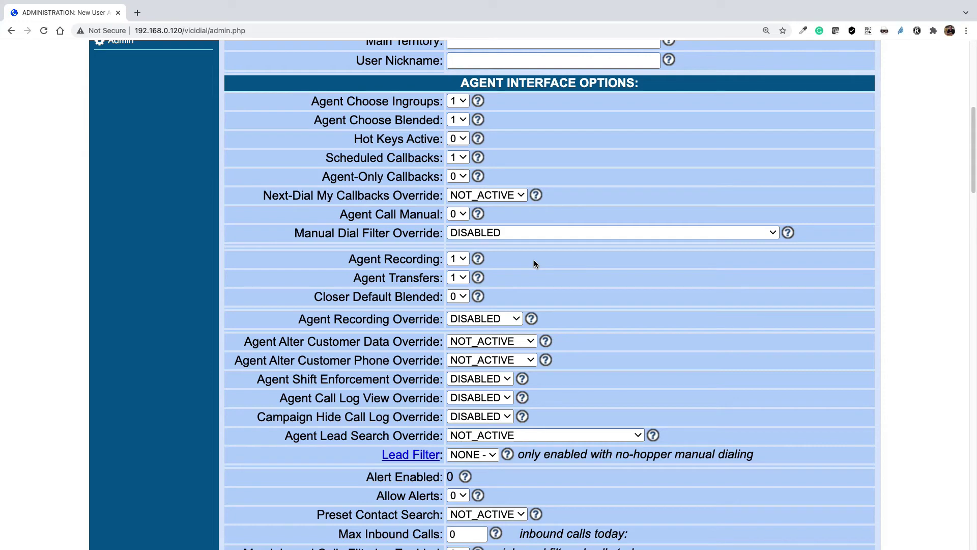
pyautogui.hotkey('ctrl', 'f')
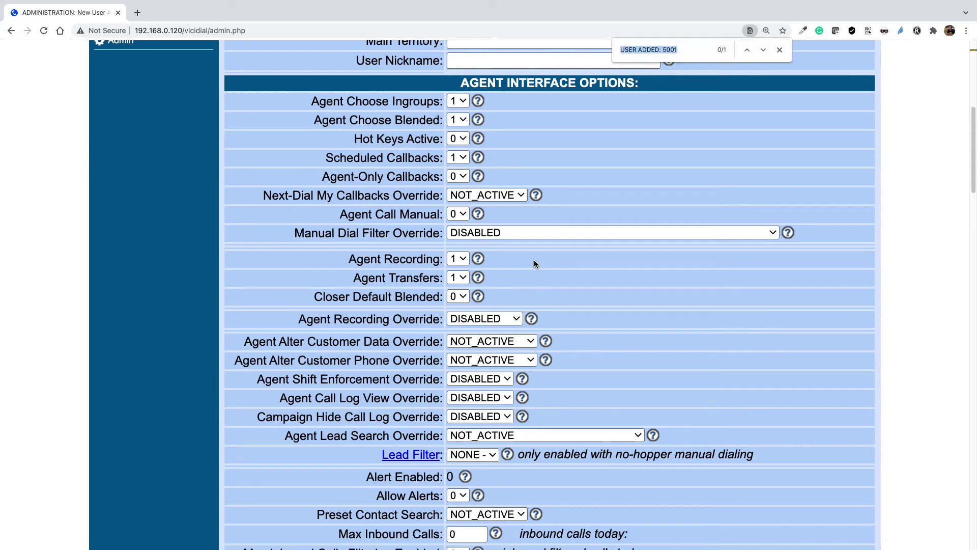
pyautogui.write('manual')
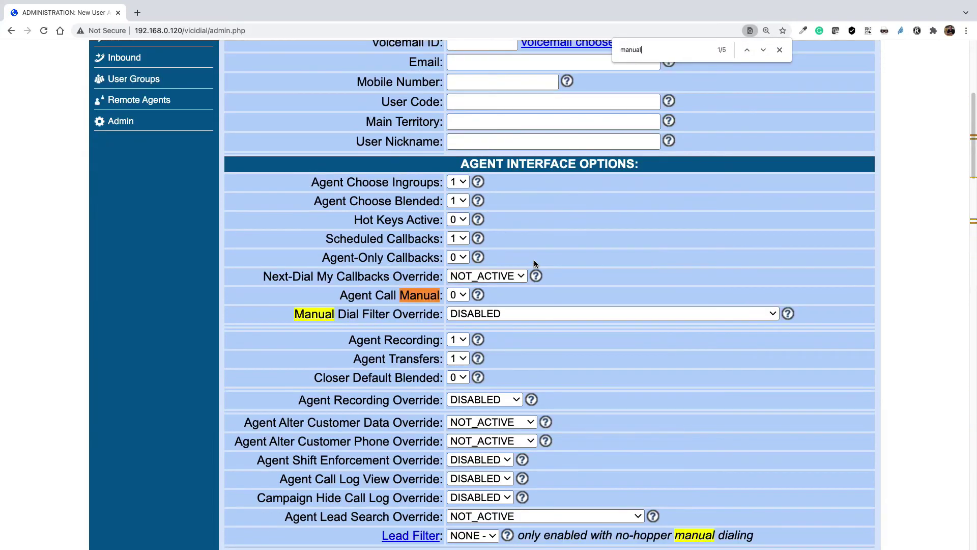
pyautogui.moveTo(339, 290); pyautogui.dragTo(438, 289)
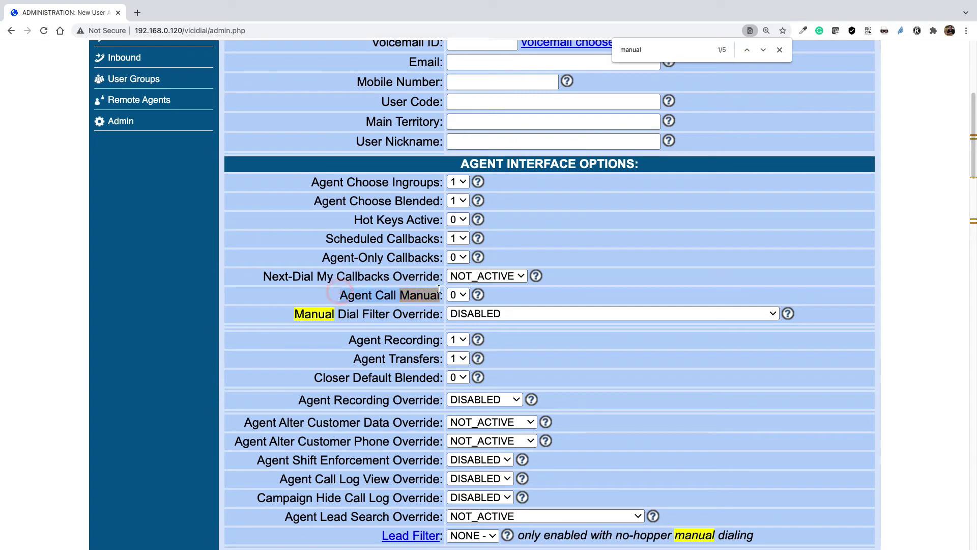
pyautogui.click(457, 295)
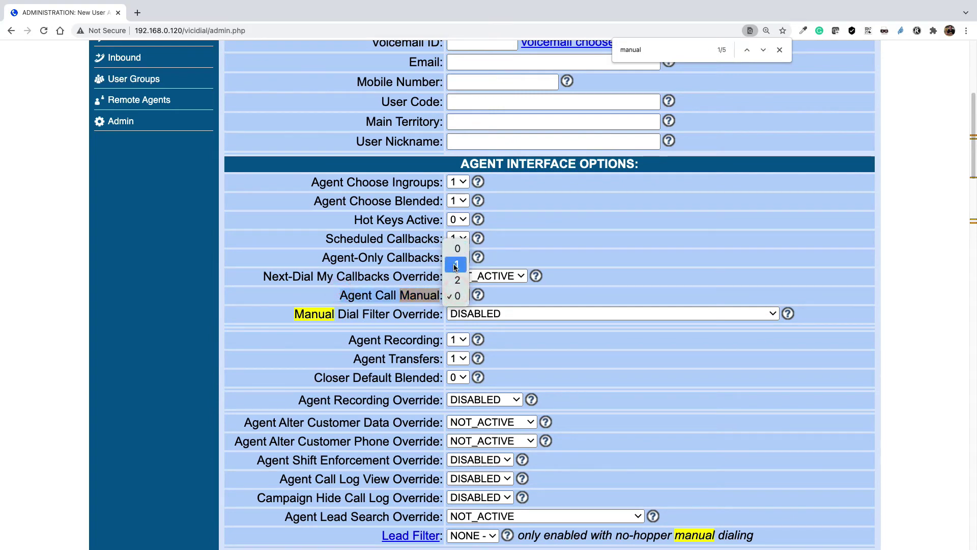
pyautogui.click(455, 267)
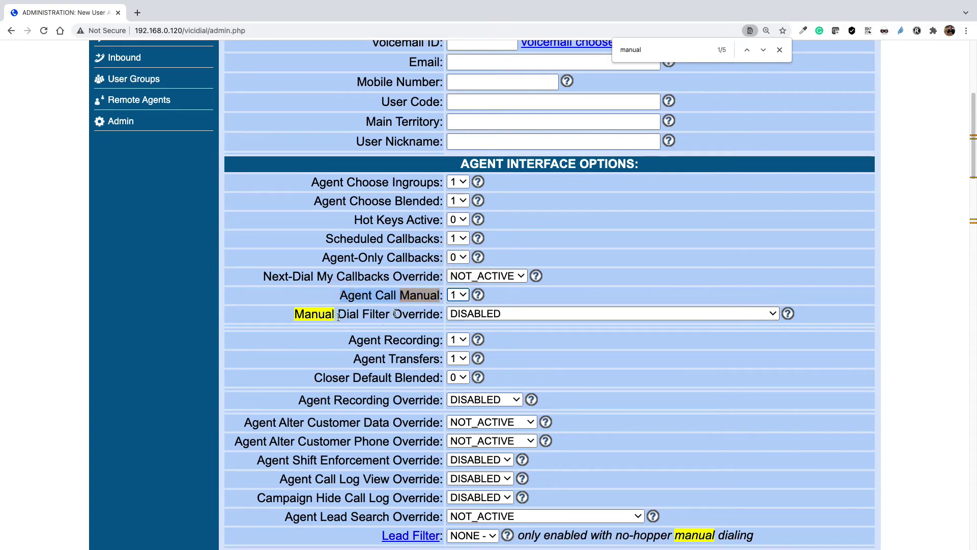
pyautogui.scroll(-10, 555, 360)
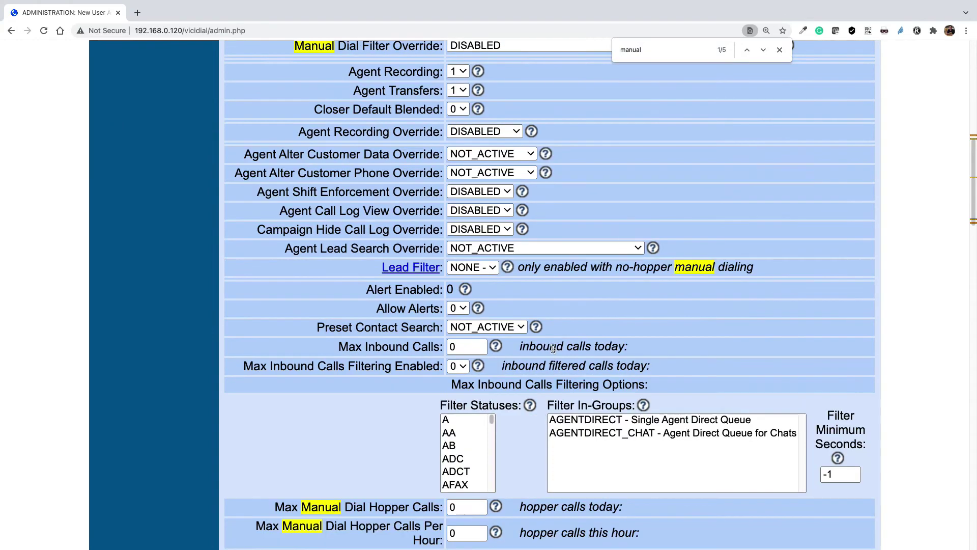
pyautogui.scroll(-20, 554, 360)
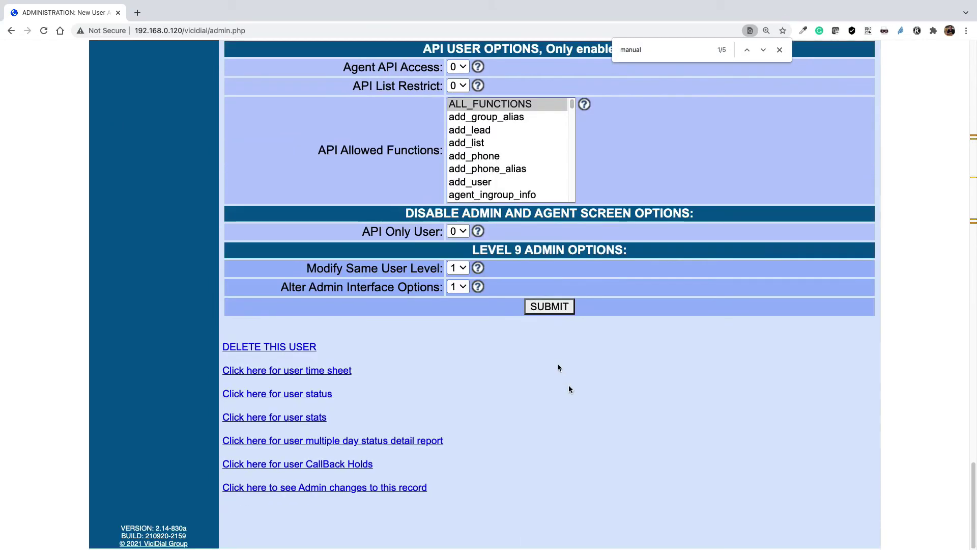
# - Submit user 5001's form to save Agent Call Manual set to 1
pyautogui.click(550, 307)
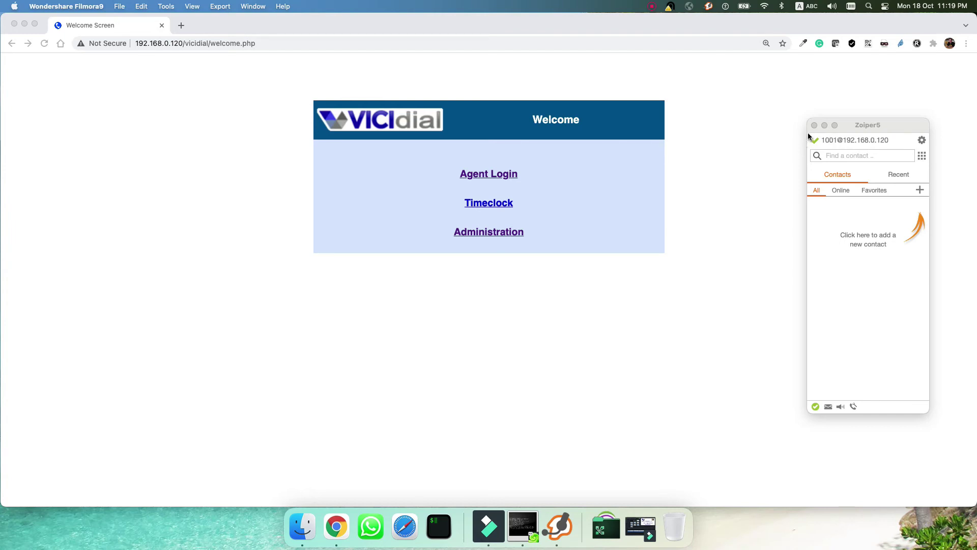
# - Go to Agent Login and sign in with phone login 1001 and its password
pyautogui.click(310, 309)
pyautogui.click(490, 174)
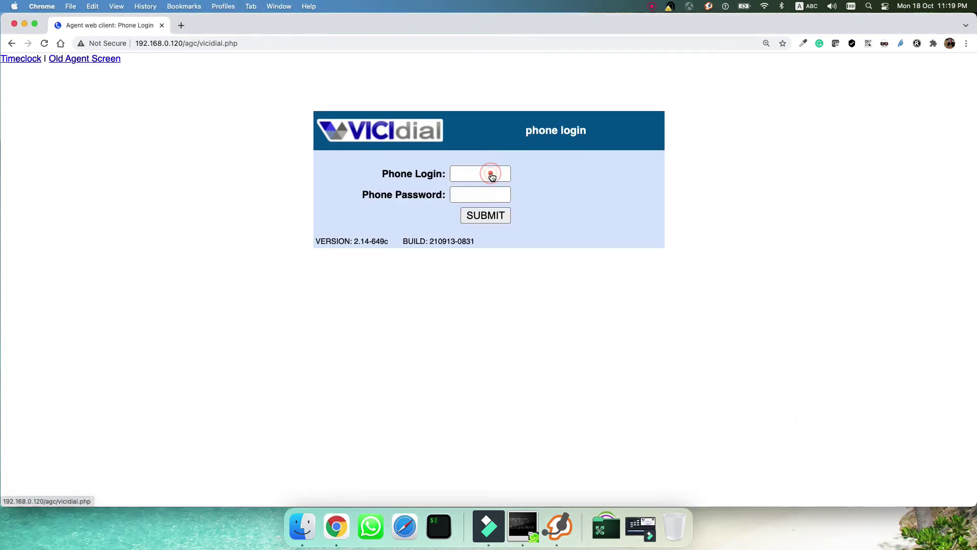
pyautogui.click(489, 174)
pyautogui.click(473, 173)
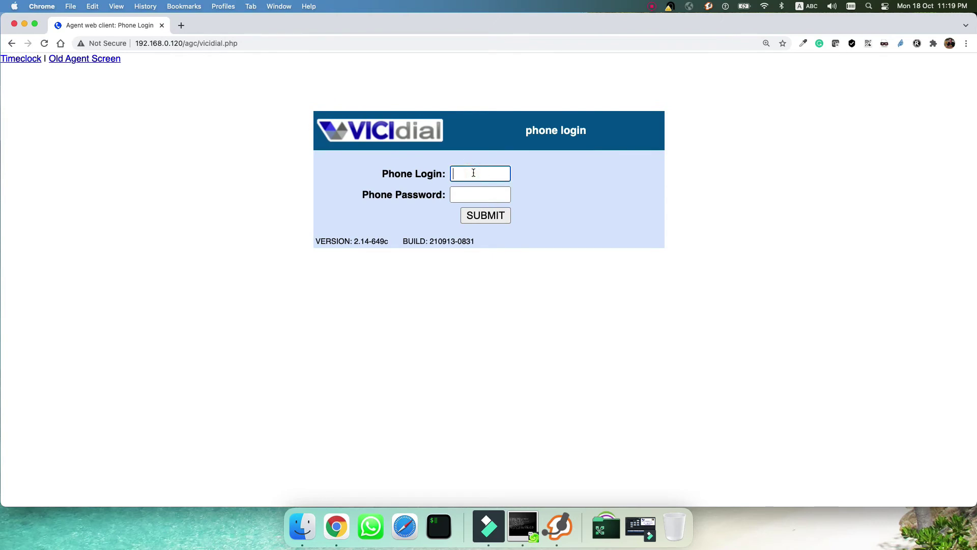
pyautogui.write('1001')
pyautogui.click(473, 195)
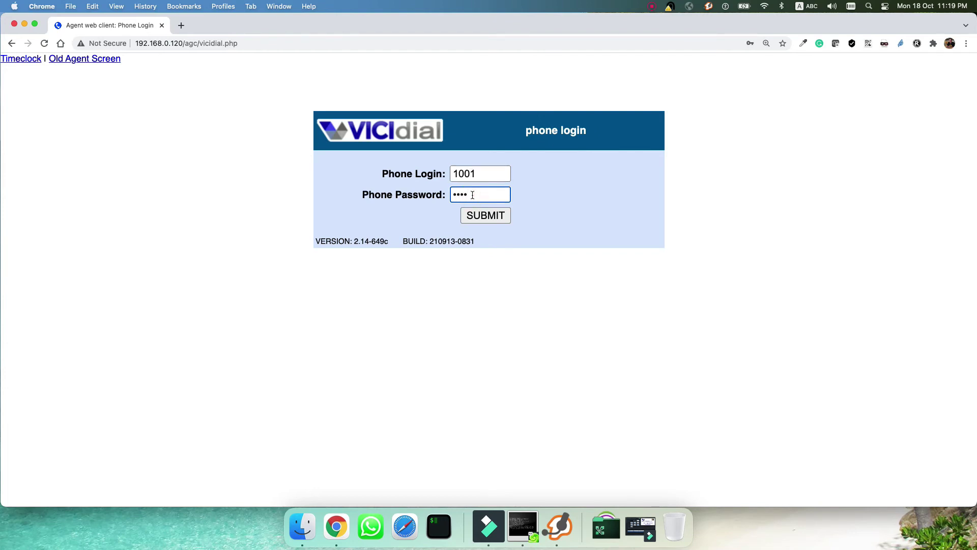
pyautogui.click(493, 215)
# - Log in as user 5001 with its password and choose demo - Demo Campaign
pyautogui.click(468, 175)
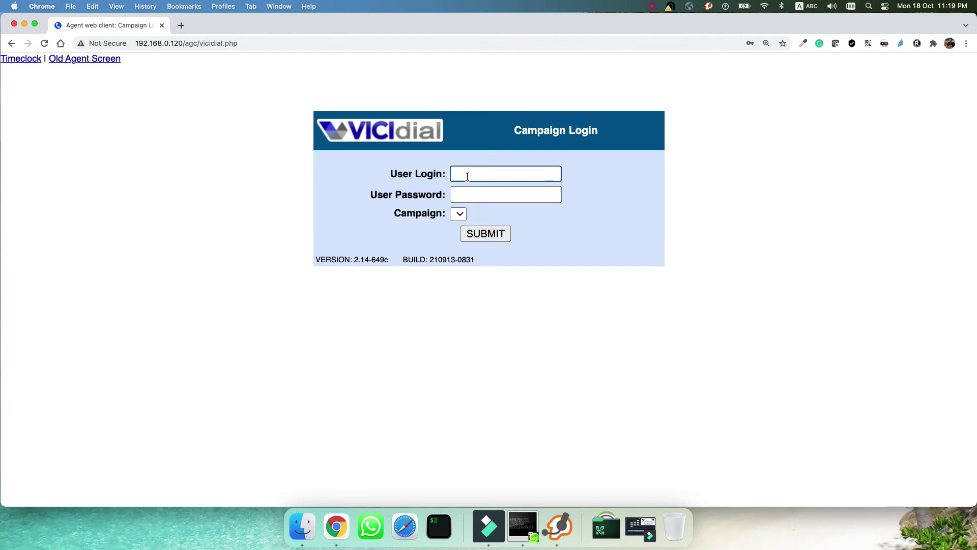
pyautogui.write('5001')
pyautogui.click(481, 195)
pyautogui.write('1')
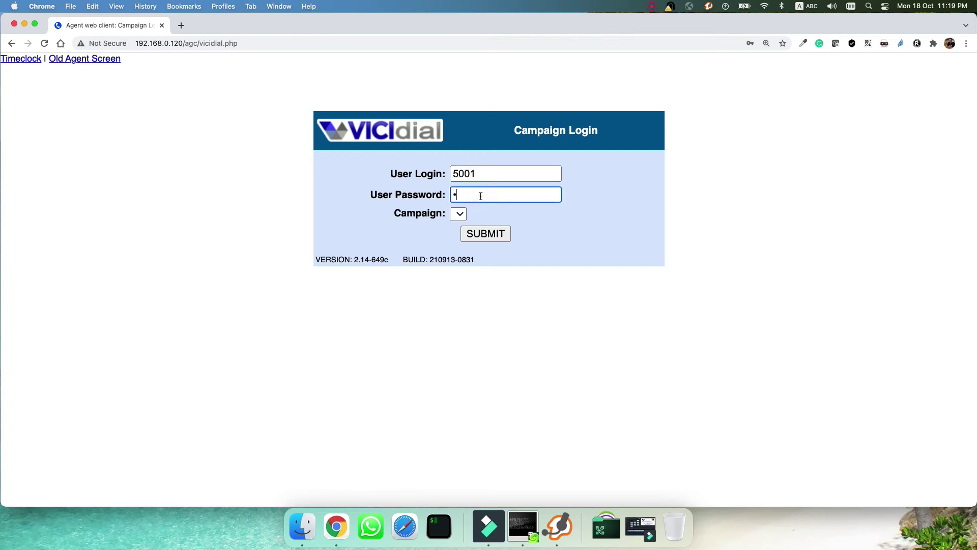
pyautogui.click(460, 213)
pyautogui.click(509, 215)
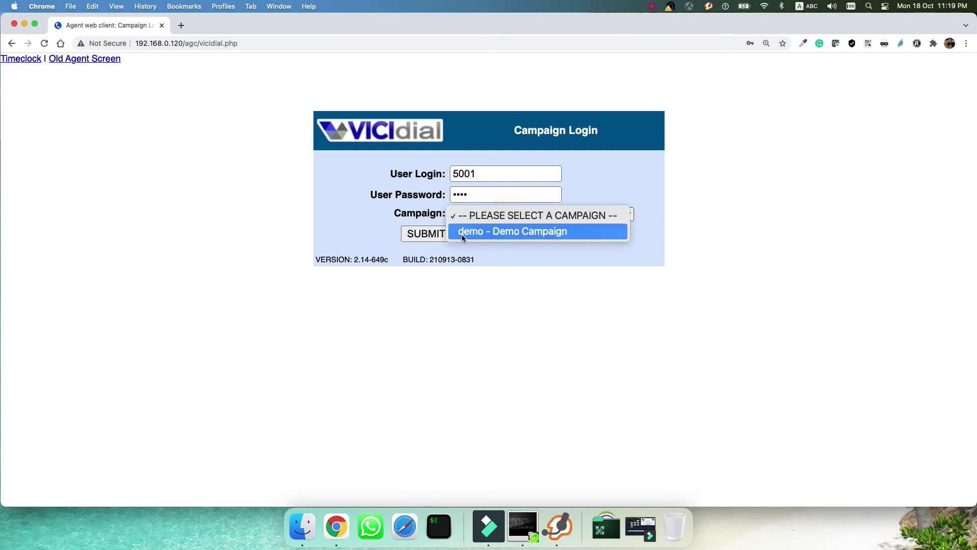
pyautogui.click(507, 232)
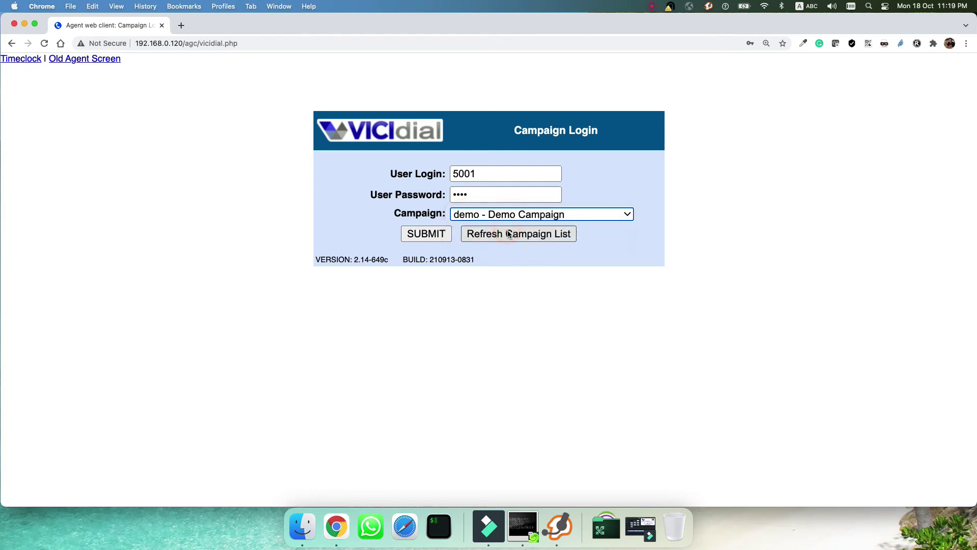
pyautogui.click(428, 239)
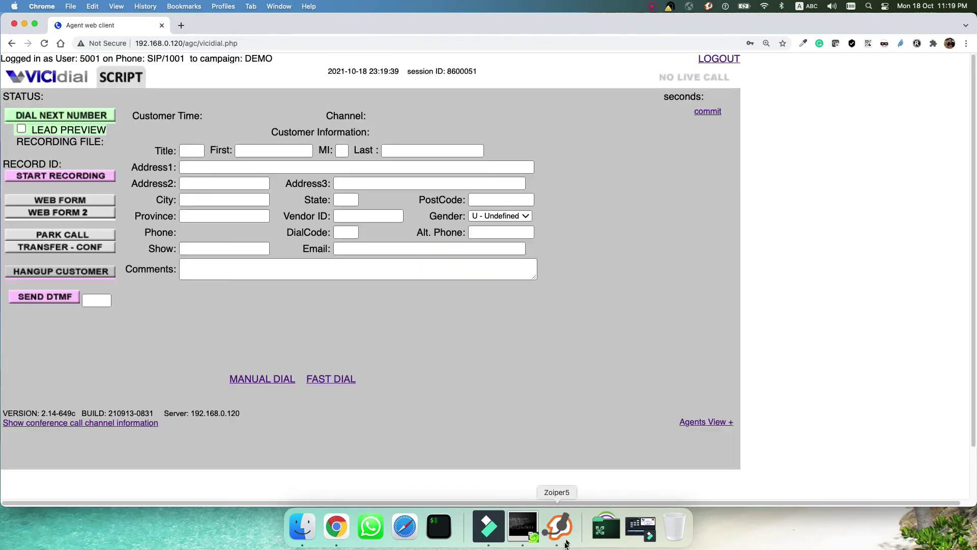
# - Answer the incoming session call in the Zoiper softphone
pyautogui.click(561, 537)
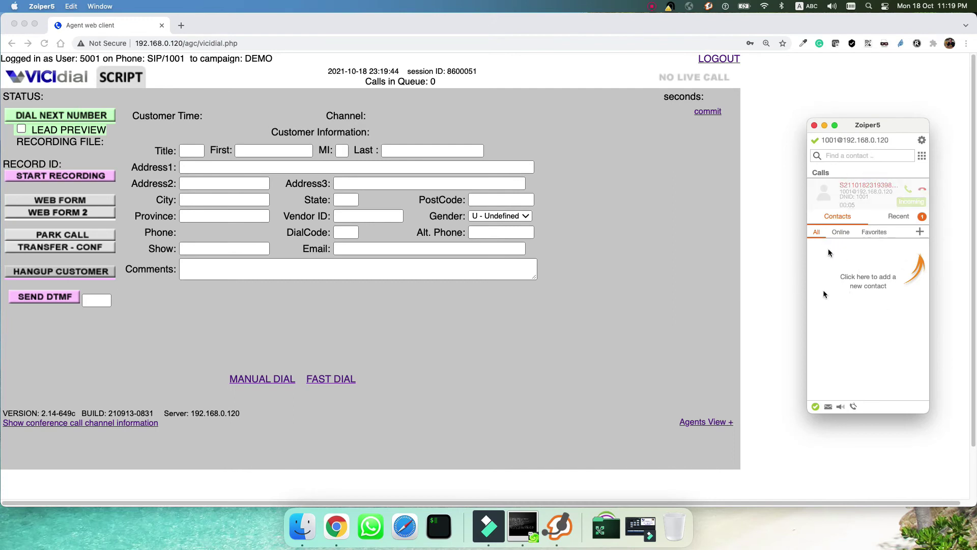
pyautogui.click(908, 192)
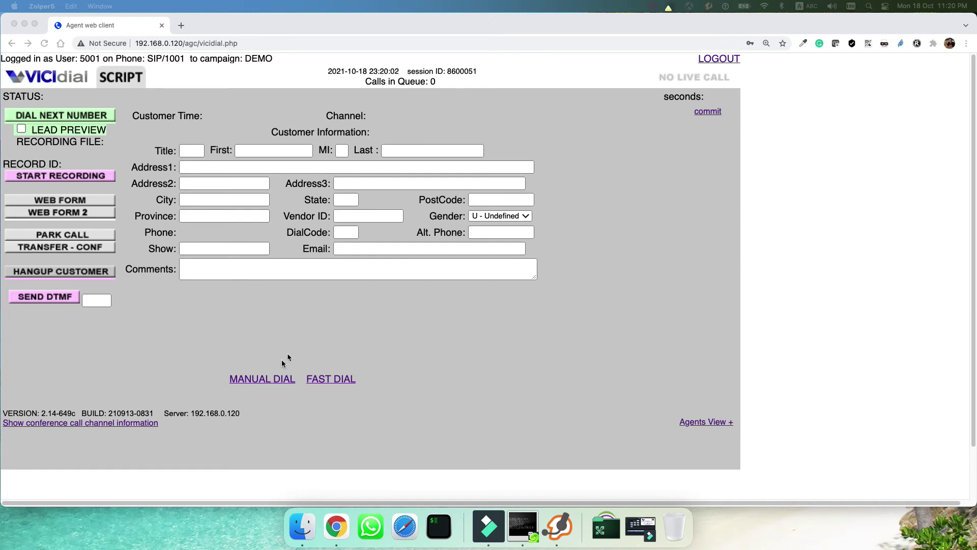
# - Manually dial the customer's phone number with the Dial Code field cleared
pyautogui.click(258, 383)
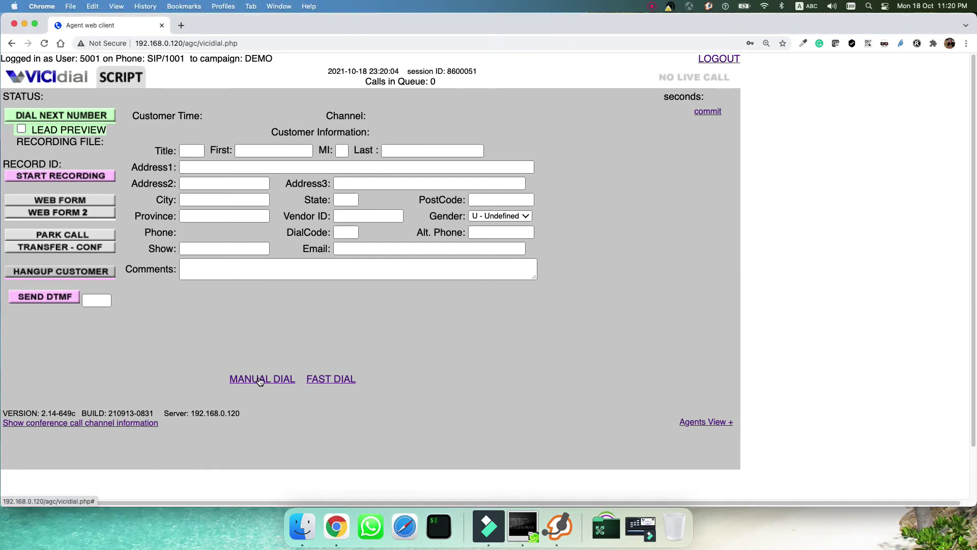
pyautogui.click(260, 381)
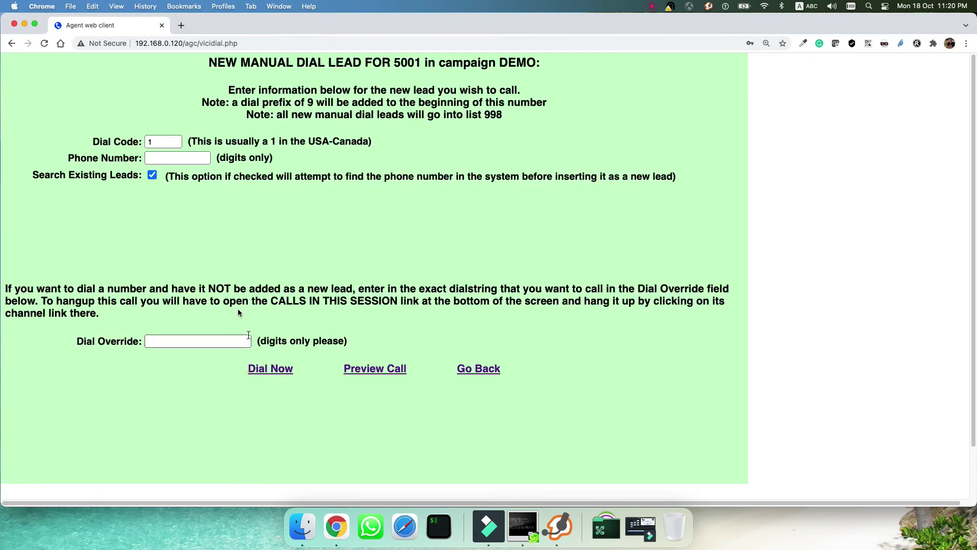
pyautogui.click(186, 157)
pyautogui.hotkey('shift', 'Tab')
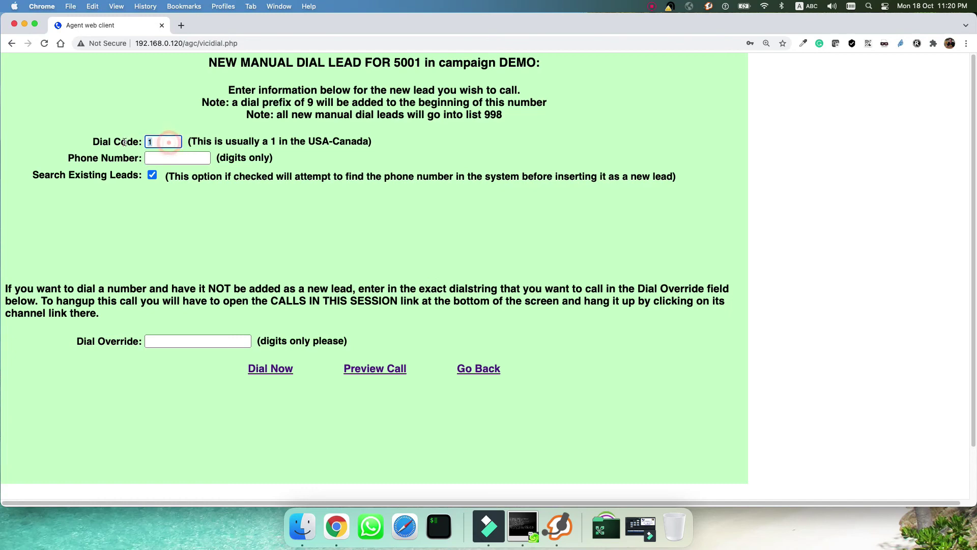
pyautogui.press('BackSpace')
pyautogui.click(171, 159)
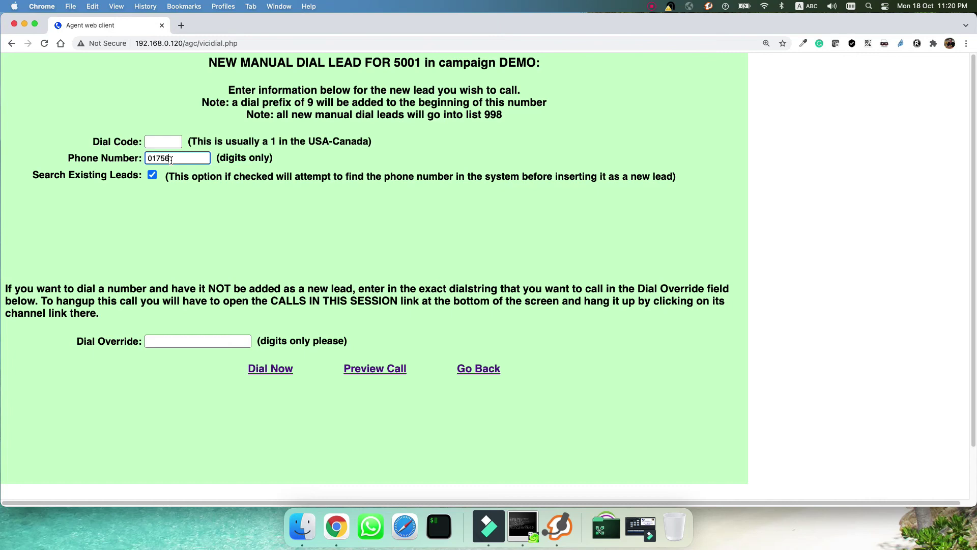
pyautogui.click(282, 371)
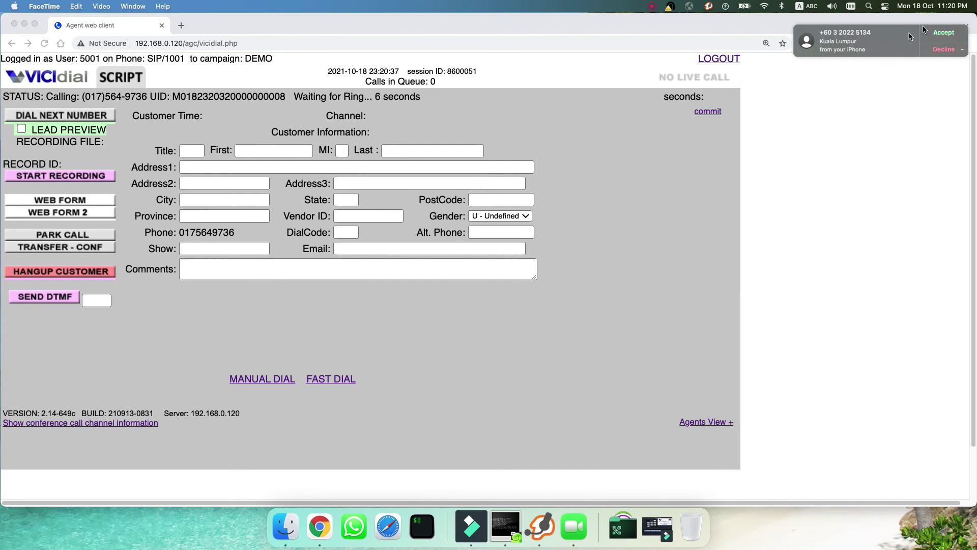
# - Accept, mute and end the test call on the phone, then hang up the customer
pyautogui.click(947, 33)
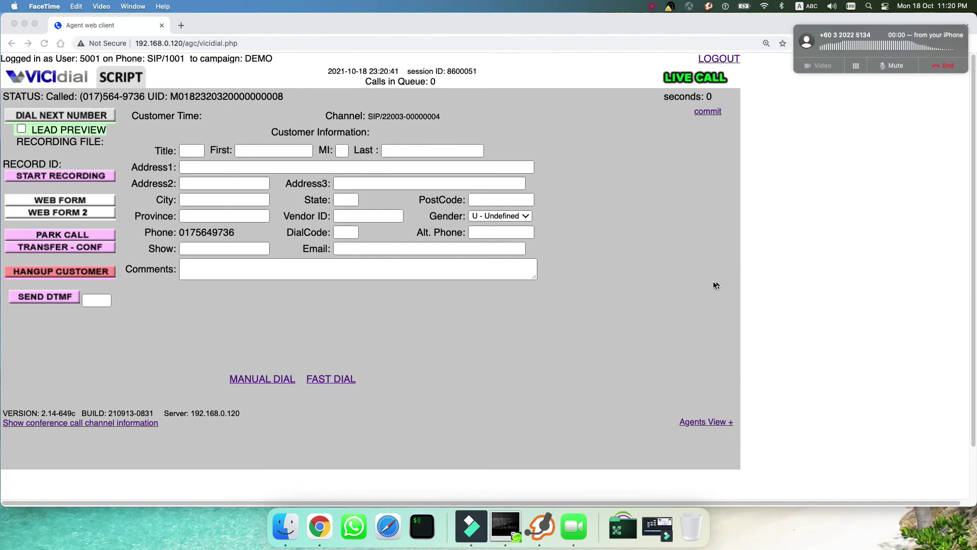
pyautogui.click(893, 66)
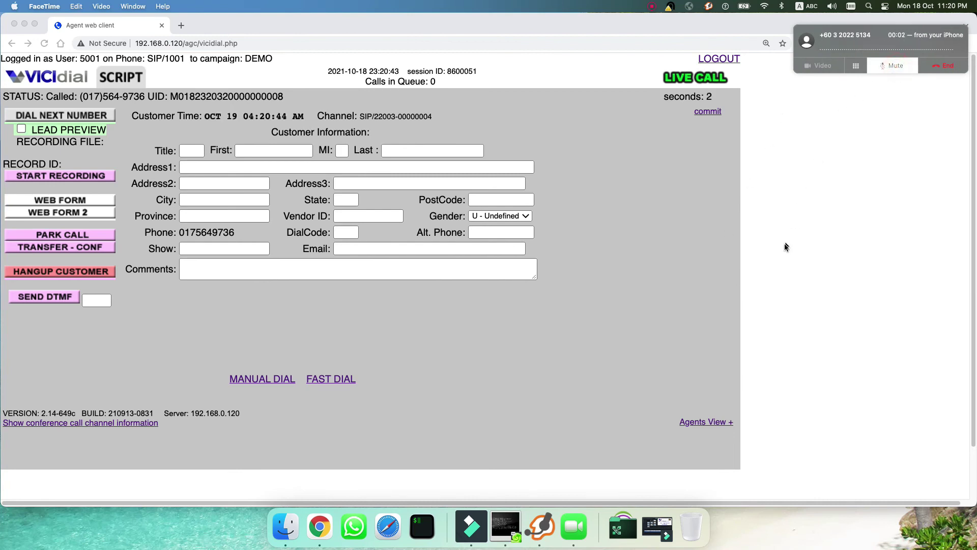
pyautogui.click(943, 66)
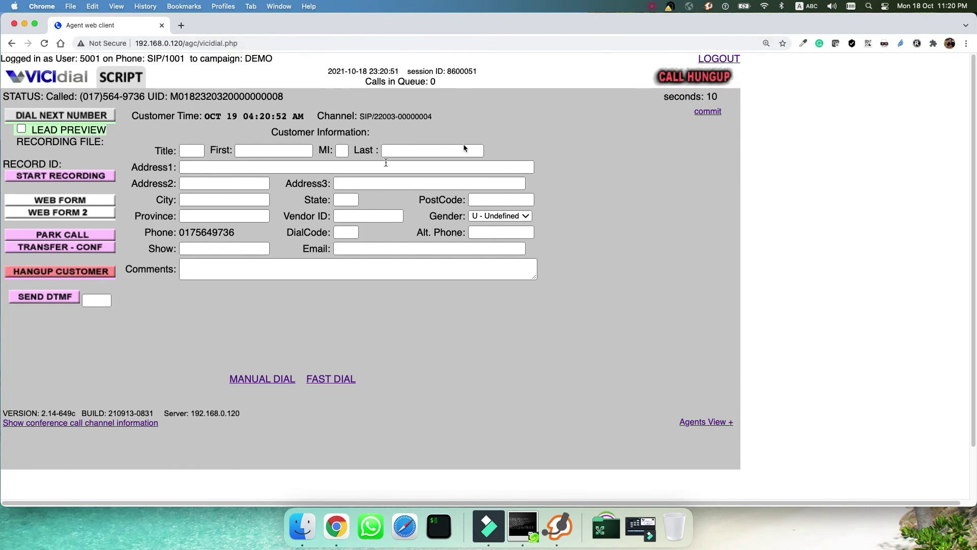
pyautogui.click(58, 275)
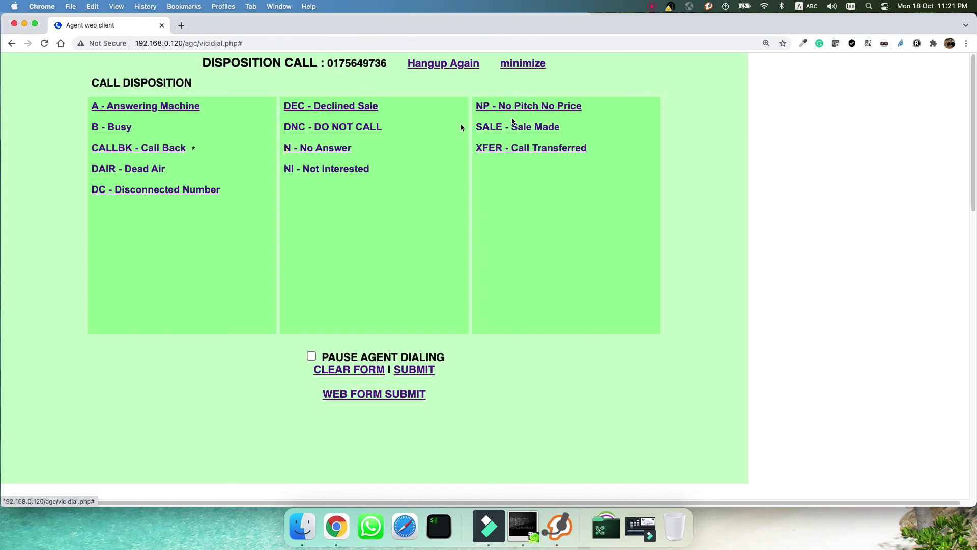
# - Disposition the dialed call as SALE - Sale Made
pyautogui.click(515, 127)
pyautogui.click(515, 127)
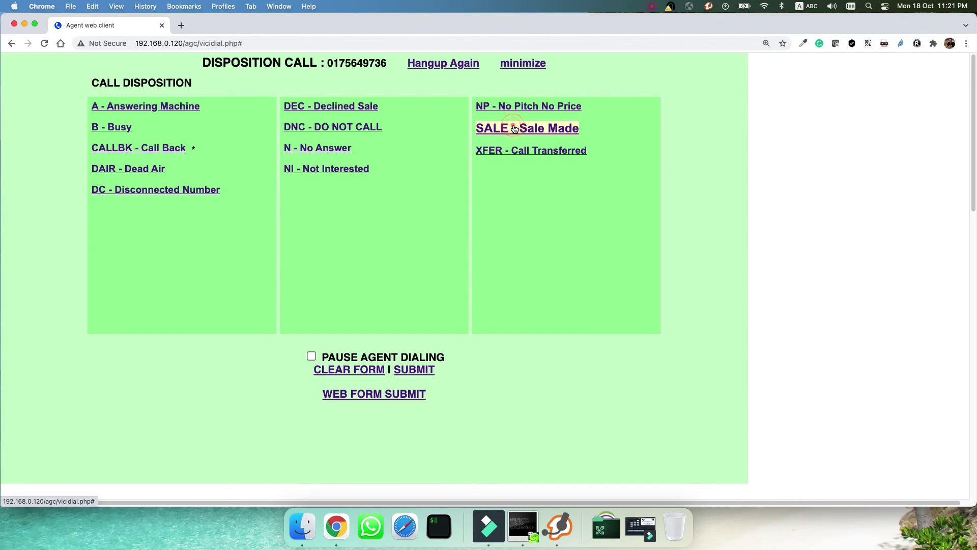